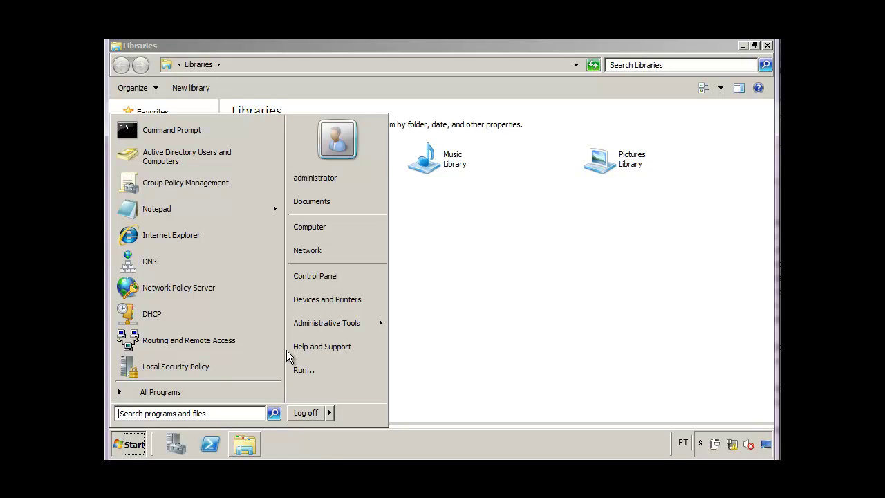
# Open the DNS management console and expand the domain's zone under Forward Lookup Zones
pyautogui.moveTo(339, 330)
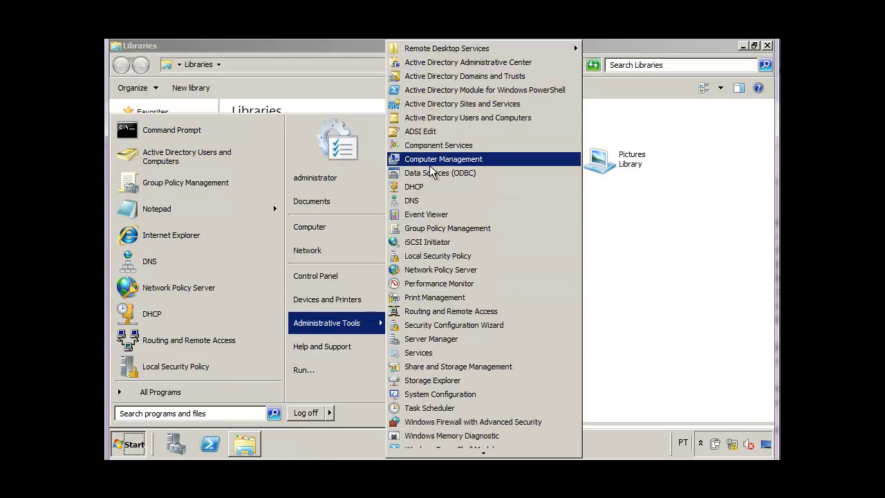
pyautogui.click(414, 200)
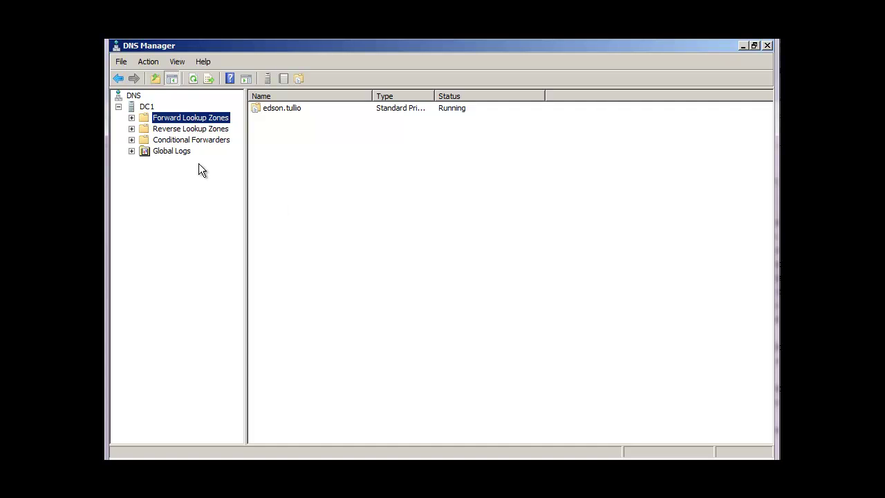
pyautogui.click(132, 118)
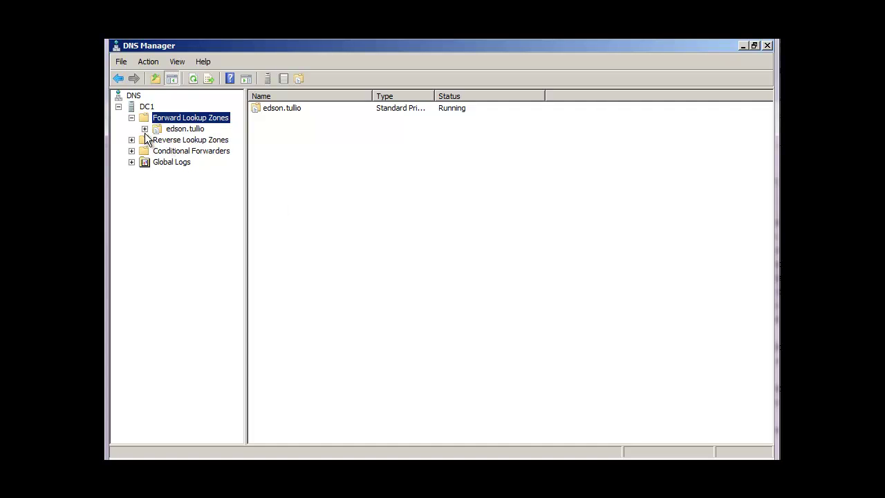
pyautogui.click(144, 131)
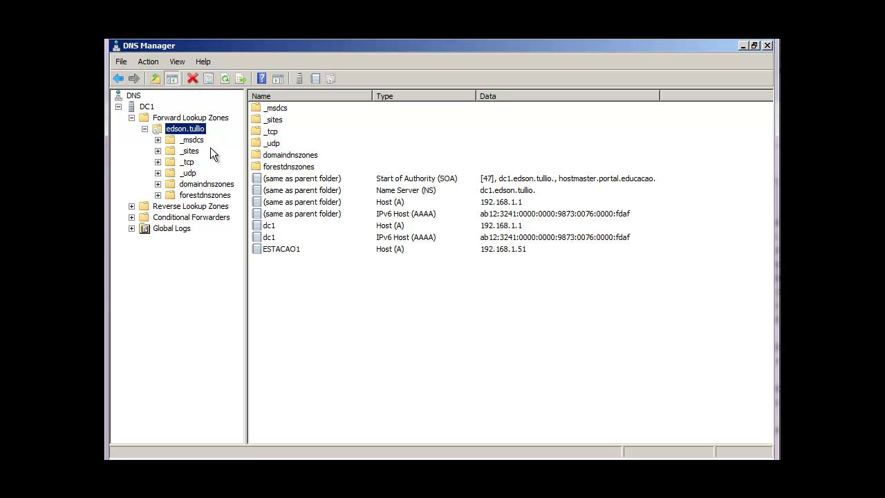
# Examine the contents of the zone's _msdcs, _sites, _tcp and _udp folders, ending back at the zone itself
pyautogui.click(184, 141)
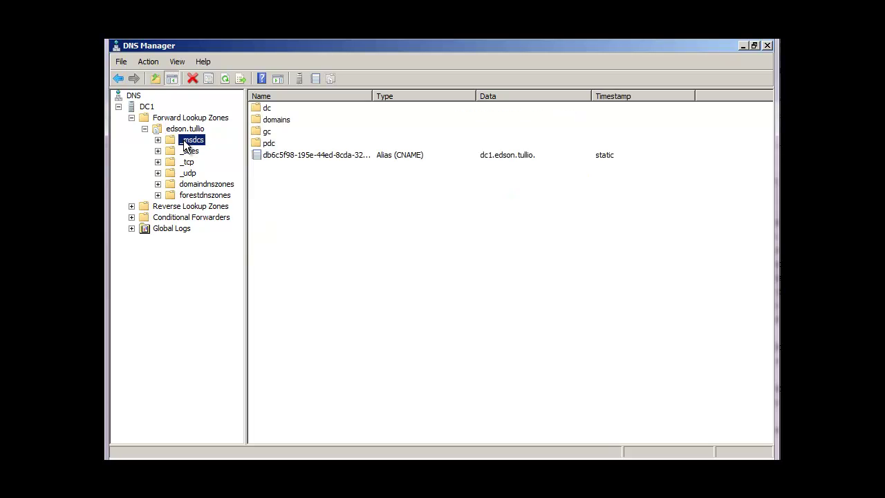
pyautogui.click(188, 152)
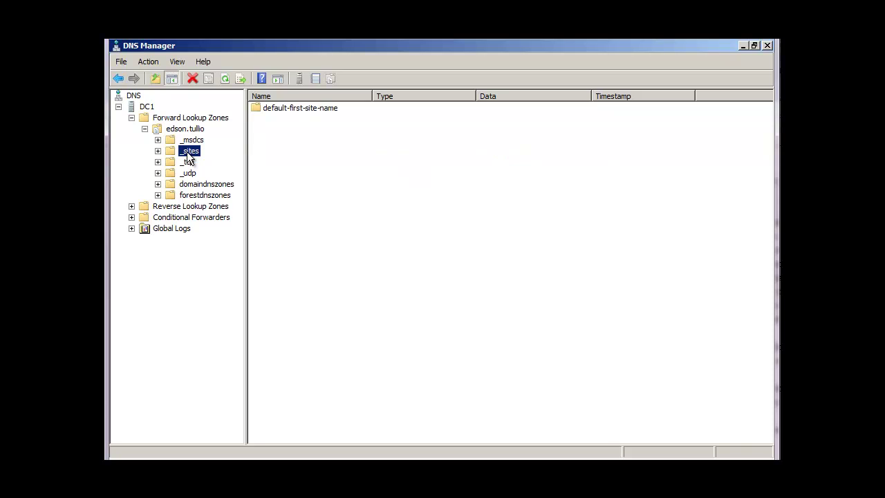
pyautogui.click(186, 163)
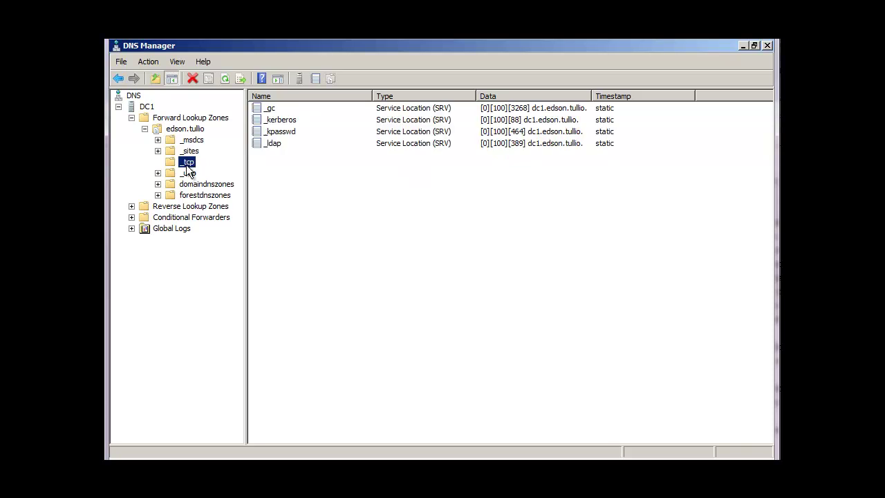
pyautogui.click(187, 174)
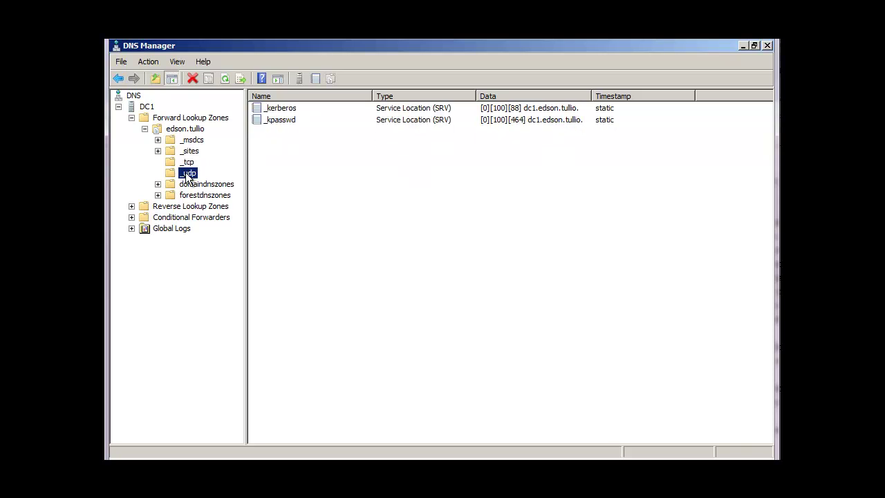
pyautogui.click(192, 131)
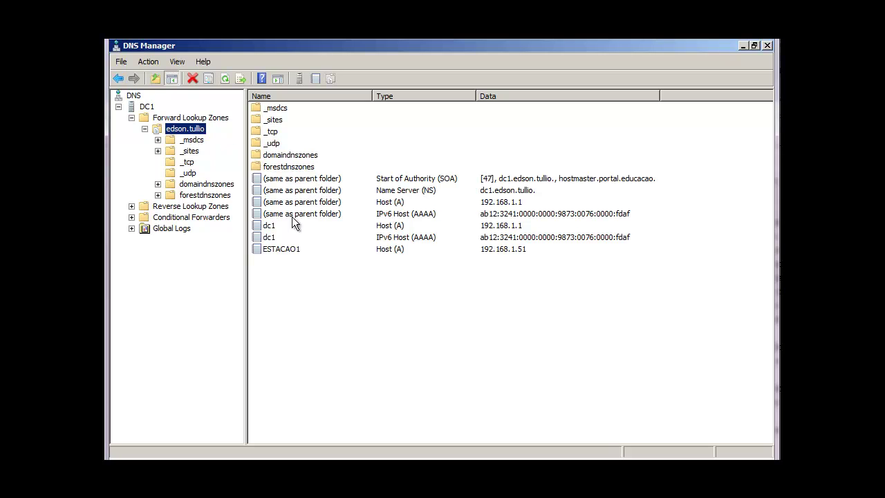
# Look over the dc1 host records and the _udp, _tcp and _sites folders in the zone's record list
pyautogui.click(274, 229)
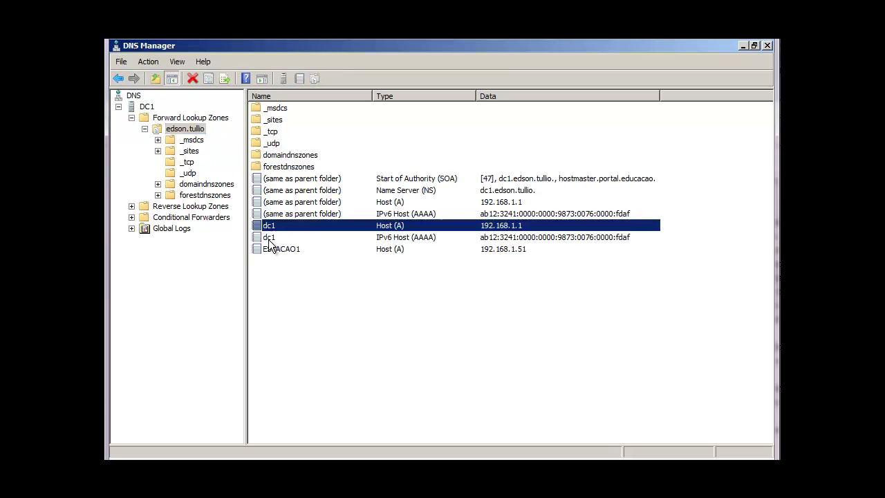
pyautogui.click(269, 239)
pyautogui.click(268, 257)
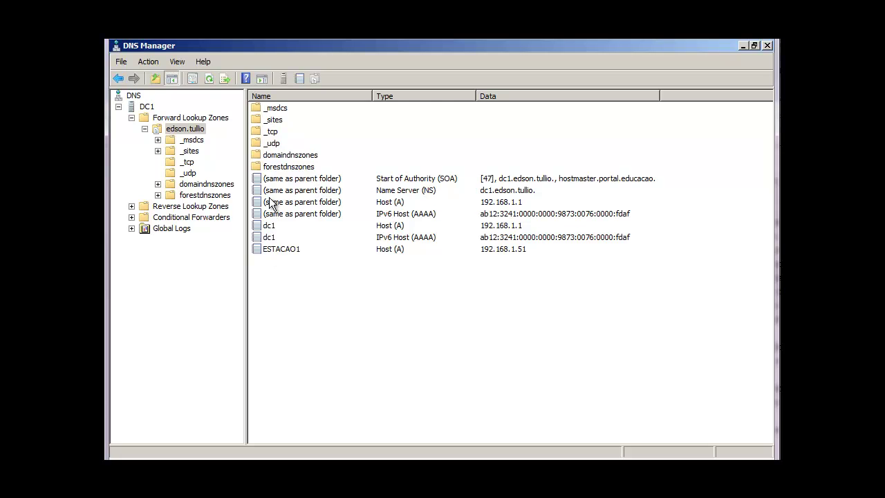
pyautogui.click(272, 144)
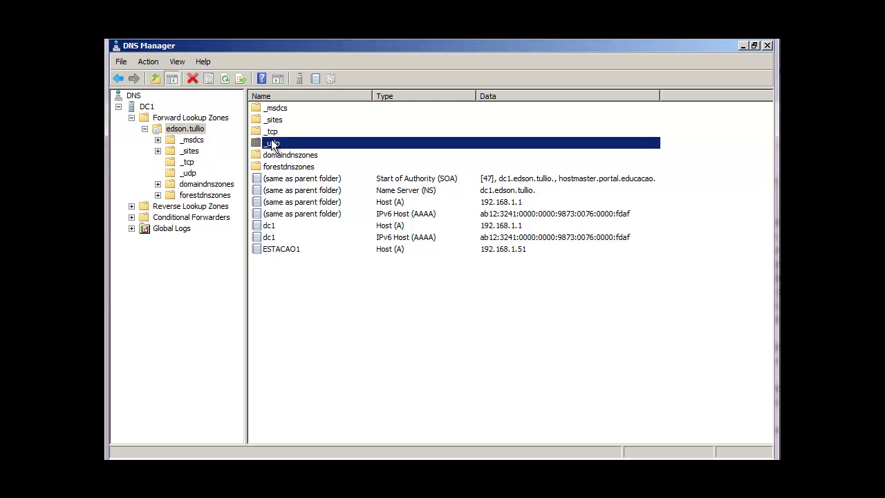
pyautogui.press('Up')
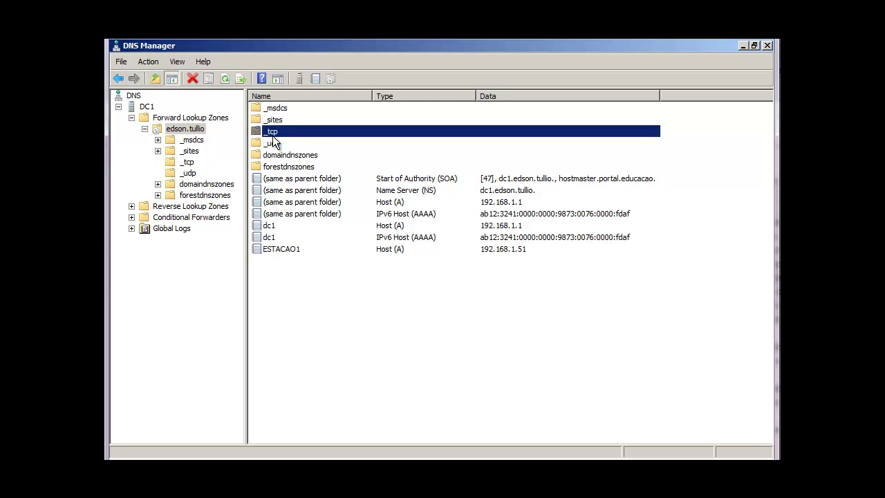
pyautogui.click(275, 120)
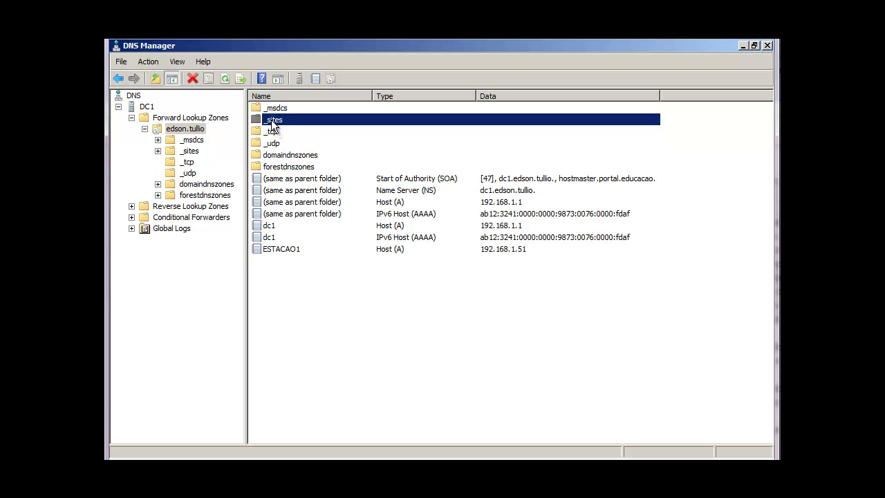
# Open _sites, default-first-site-name and its _tcp folder, and examine the _gc, _kerberos and _ldap service records
pyautogui.doubleClick(271, 119)
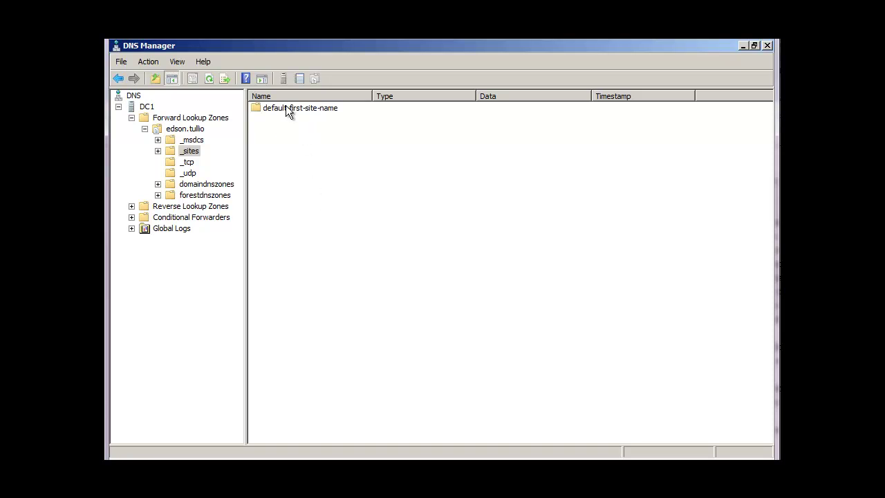
pyautogui.doubleClick(285, 109)
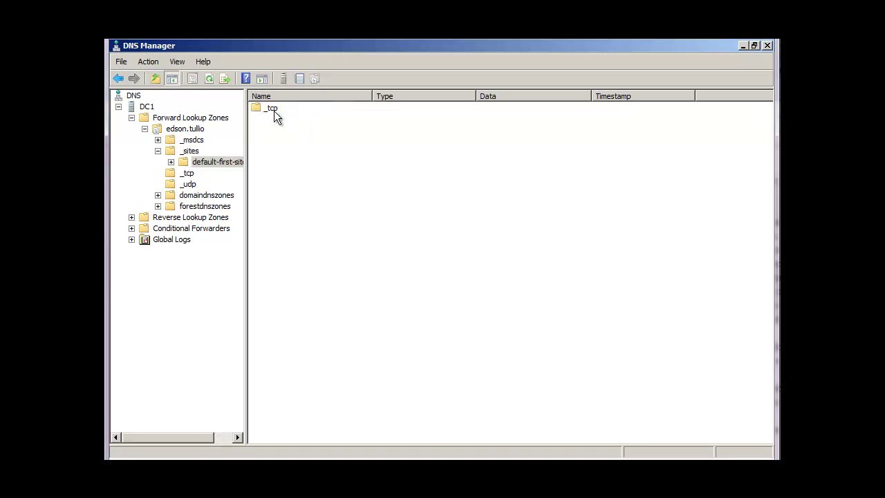
pyautogui.doubleClick(274, 111)
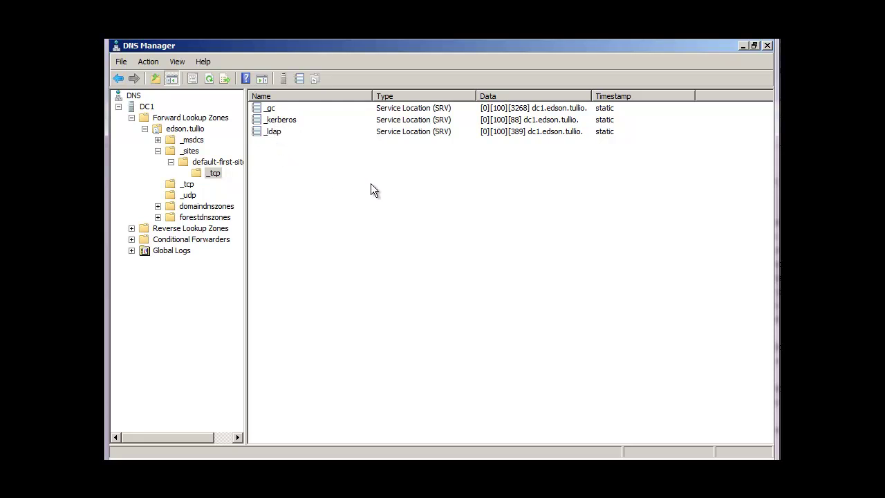
pyautogui.click(271, 113)
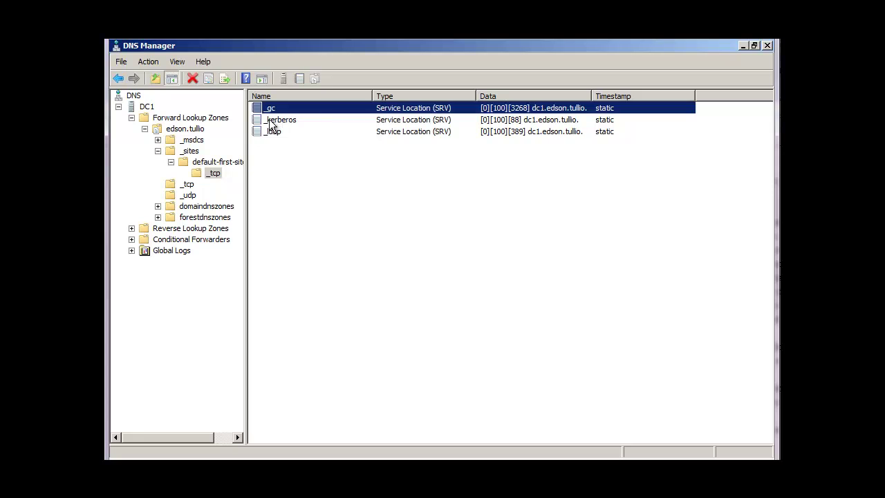
pyautogui.click(269, 122)
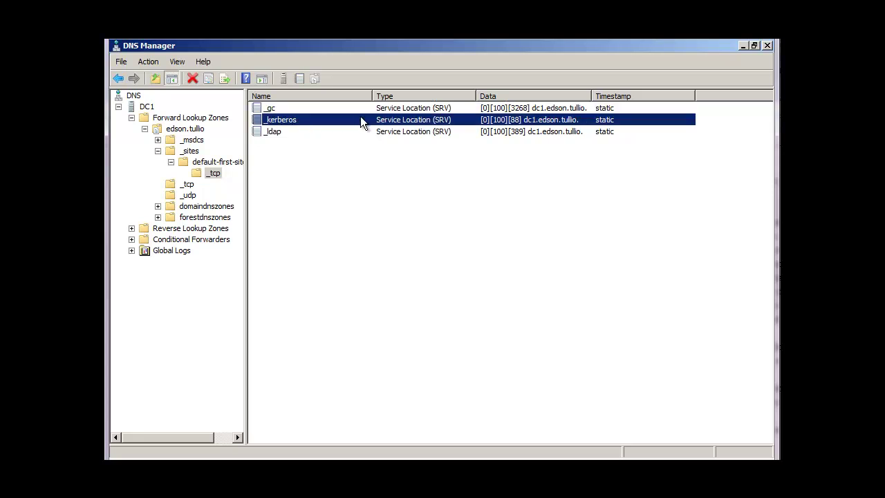
pyautogui.click(277, 135)
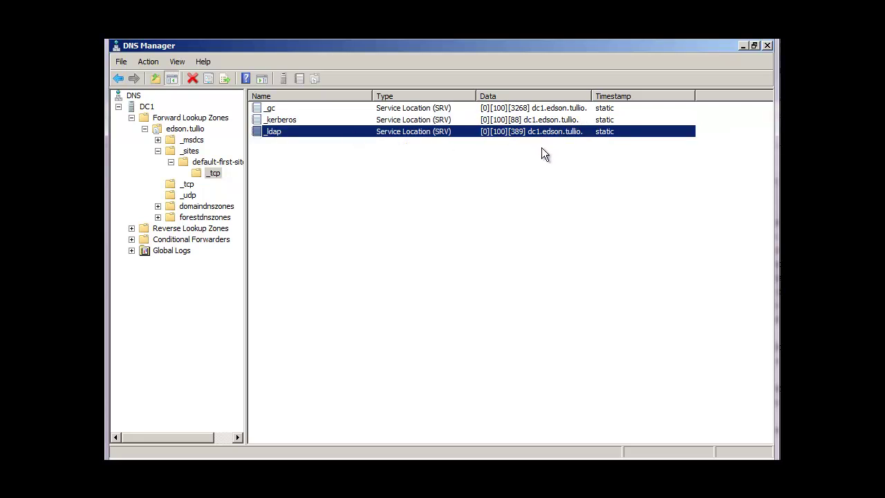
# Reopen the _tcp folder under default-first-site-name and widen the Data column of its record list
pyautogui.click(228, 166)
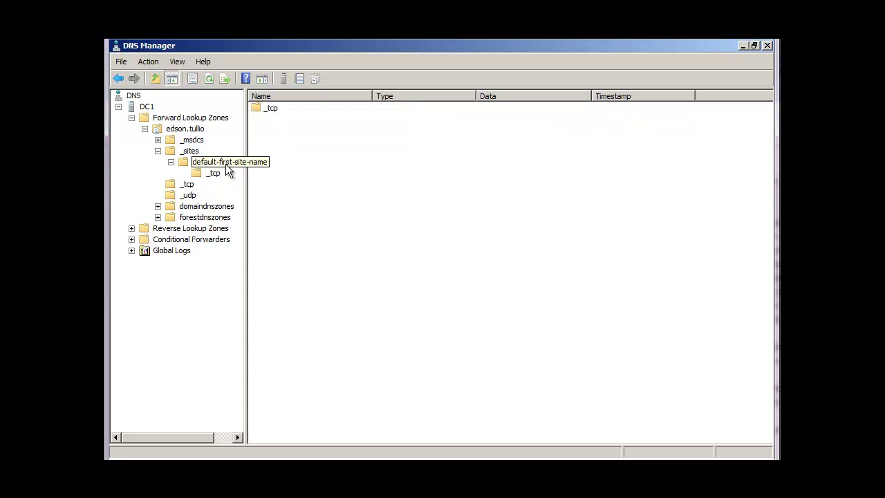
pyautogui.click(216, 175)
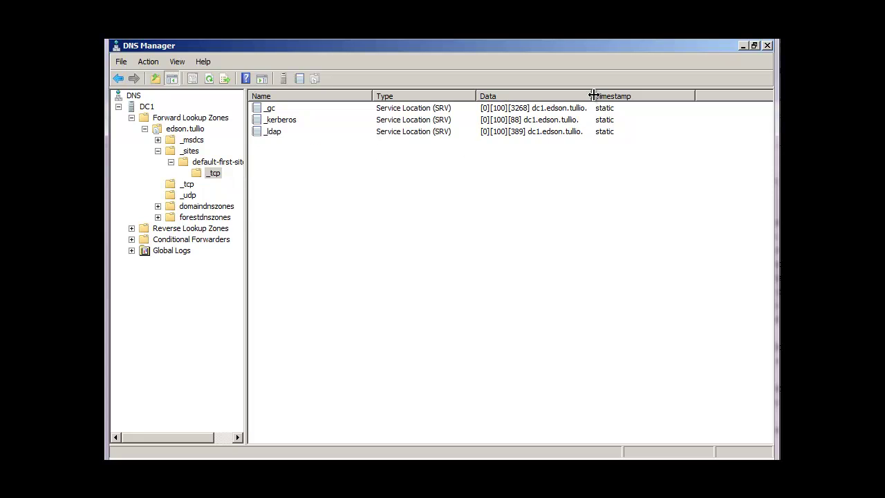
pyautogui.moveTo(592, 95); pyautogui.dragTo(616, 96)
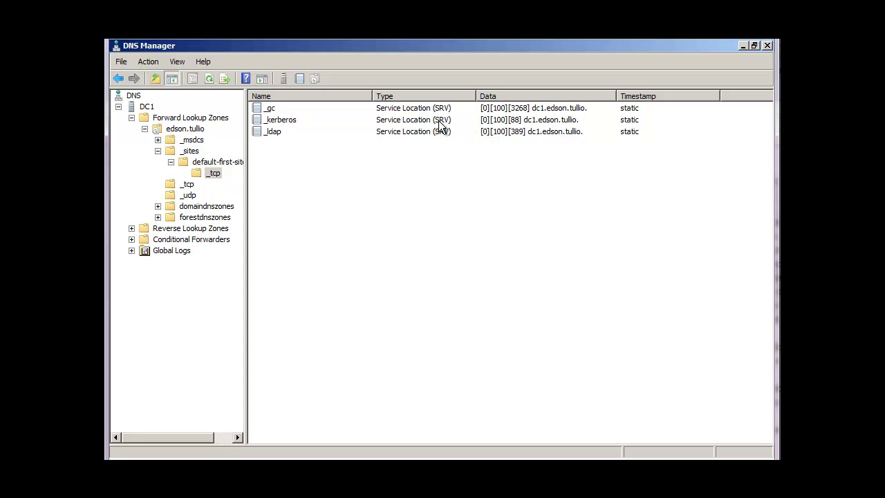
# Collapse the default-first-site-name and _sites branches and display the records in the zone's own _tcp folder
pyautogui.click(228, 164)
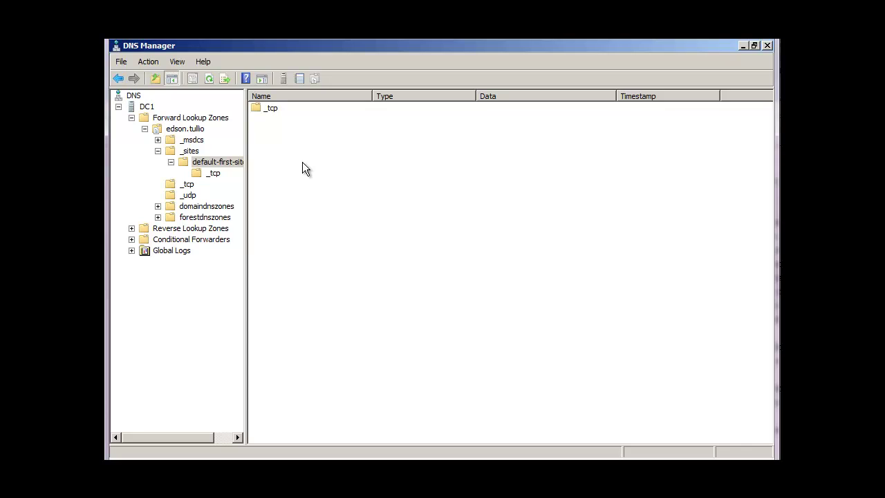
pyautogui.click(212, 174)
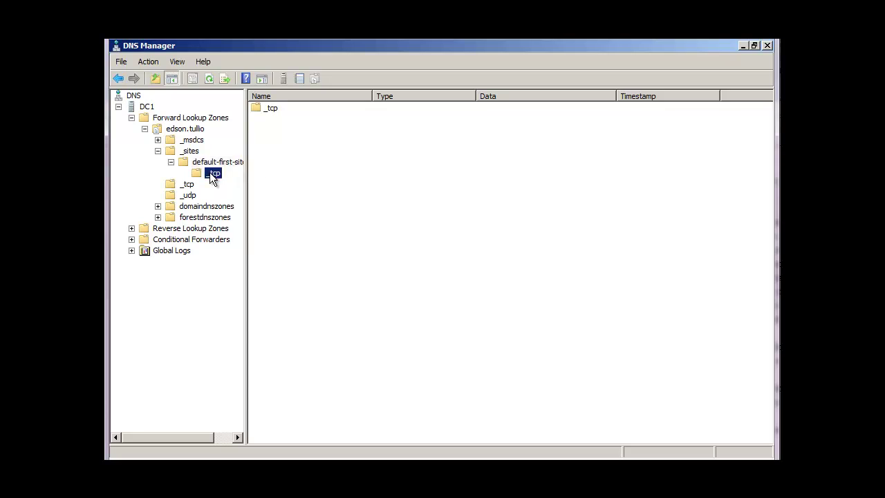
pyautogui.click(171, 163)
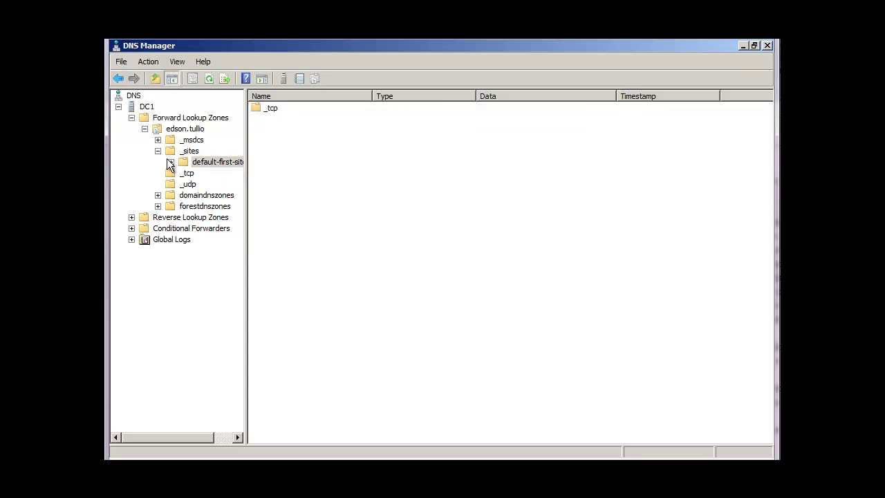
pyautogui.click(161, 154)
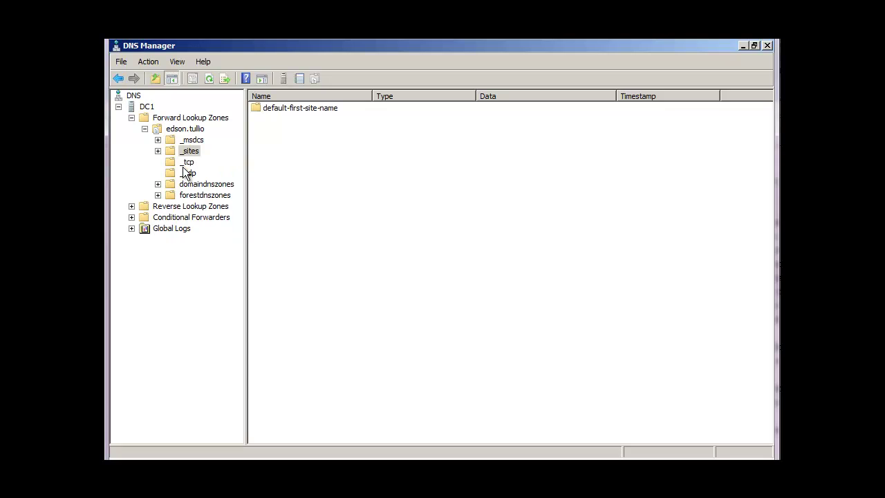
pyautogui.click(182, 166)
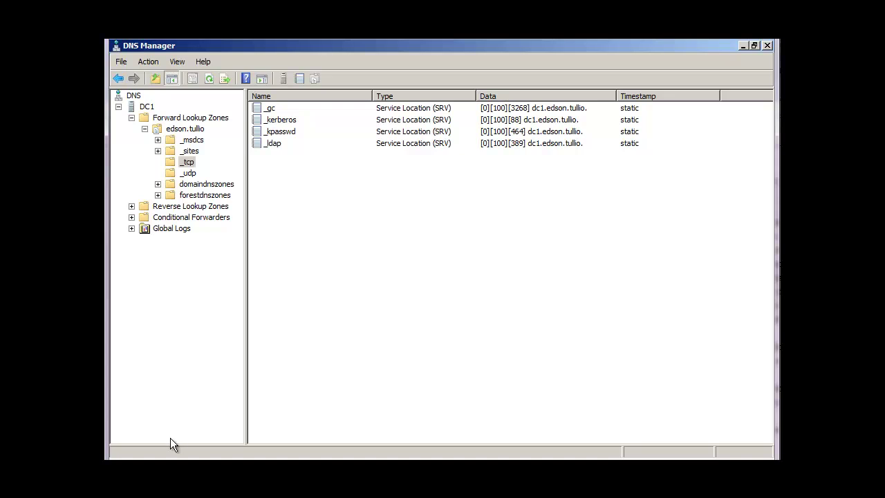
# Switch to Windows Explorer and open the Windows folder on Local Disk (C:)
pyautogui.moveTo(138, 456)
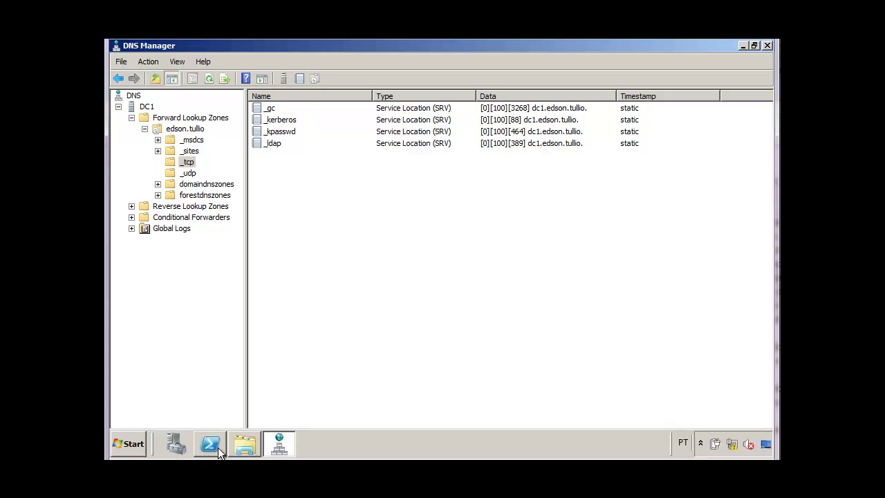
pyautogui.click(243, 444)
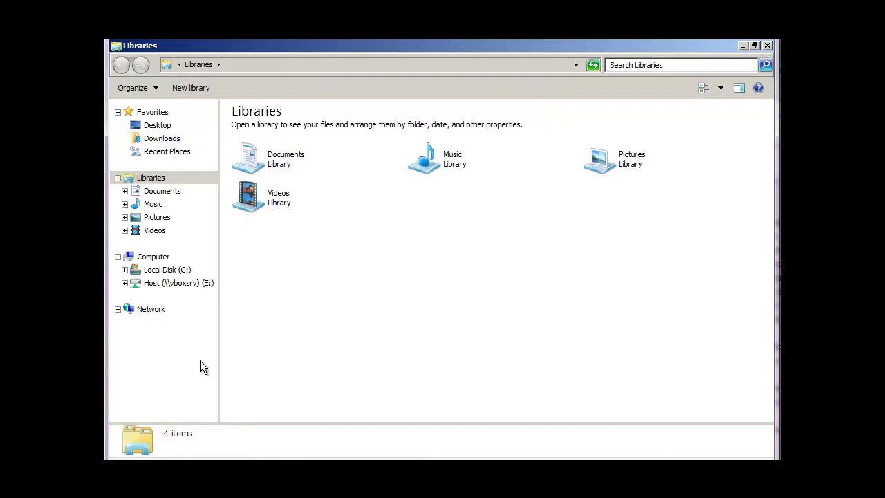
pyautogui.click(177, 274)
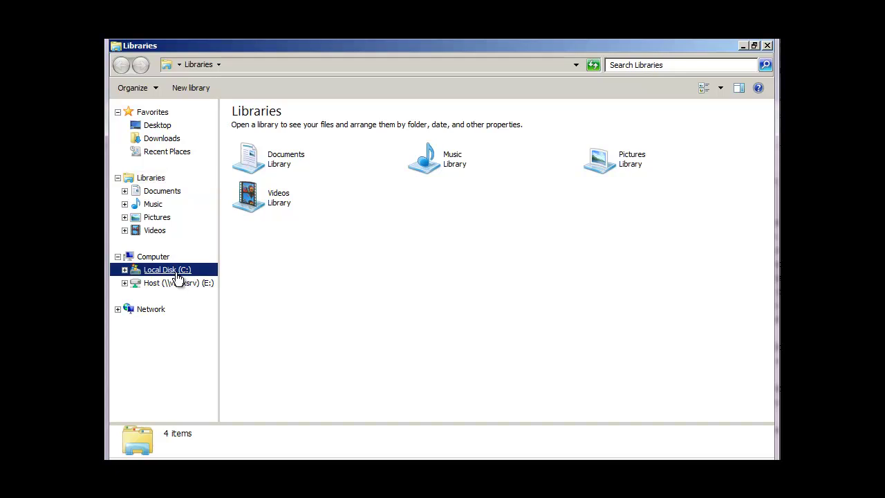
pyautogui.doubleClick(260, 248)
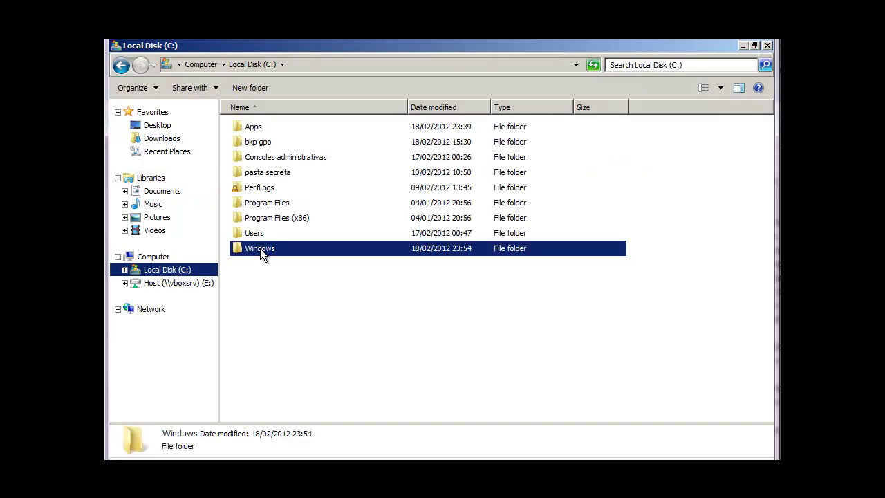
# Search the Windows folder for netlogon
pyautogui.click(650, 67)
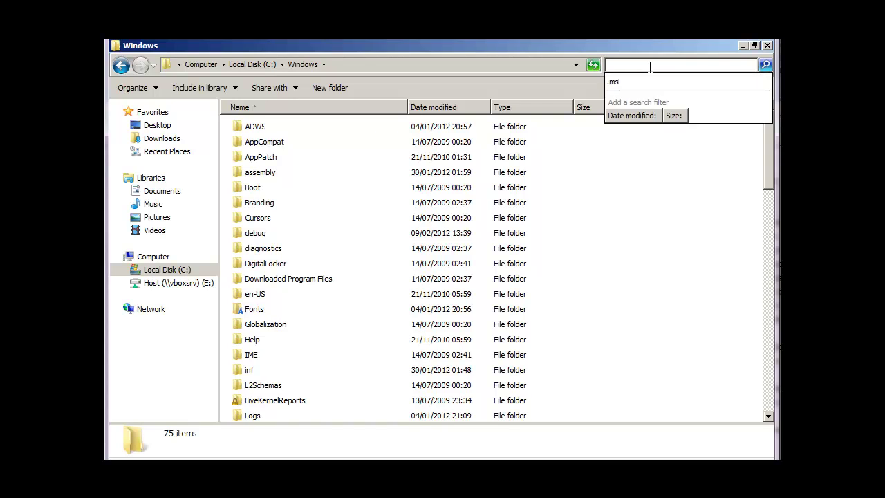
pyautogui.write('netl')
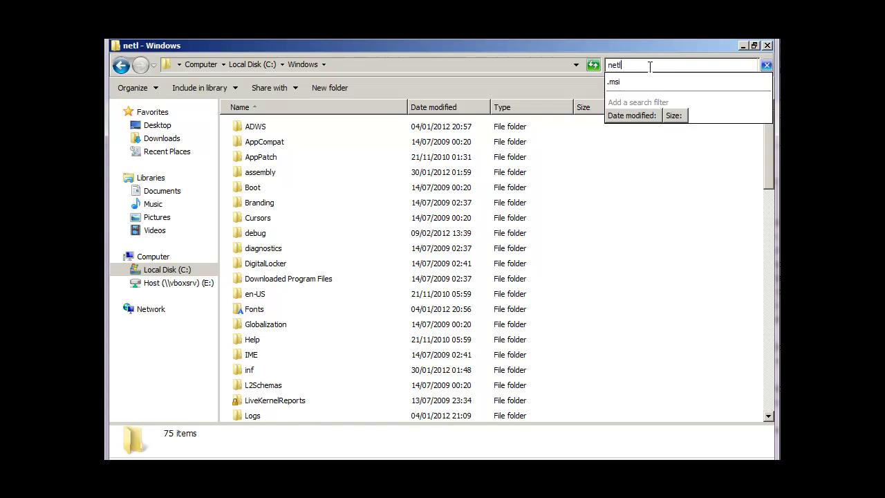
pyautogui.write('ogon')
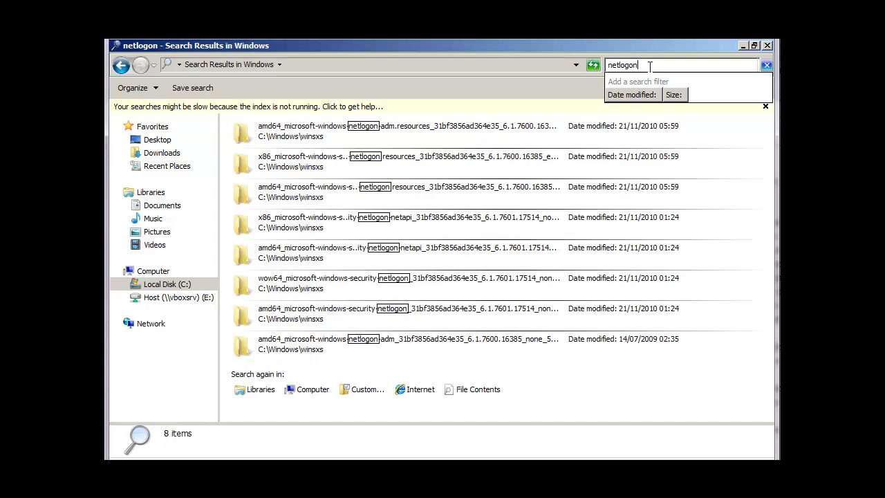
# Narrow the Windows folder search to netlogon.dns
pyautogui.write('.')
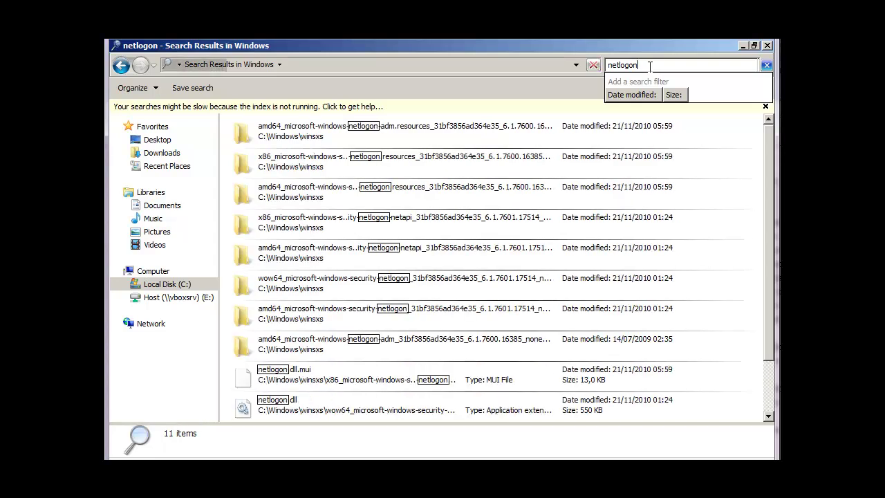
pyautogui.write('dn')
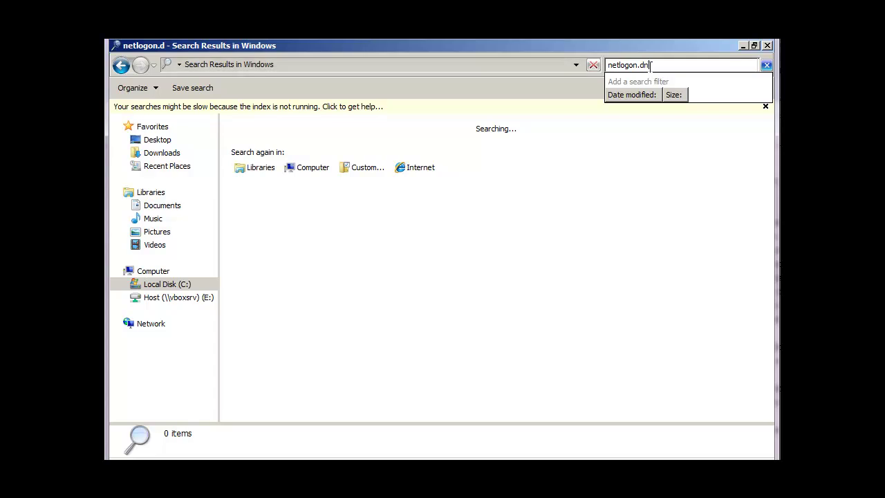
pyautogui.write('s')
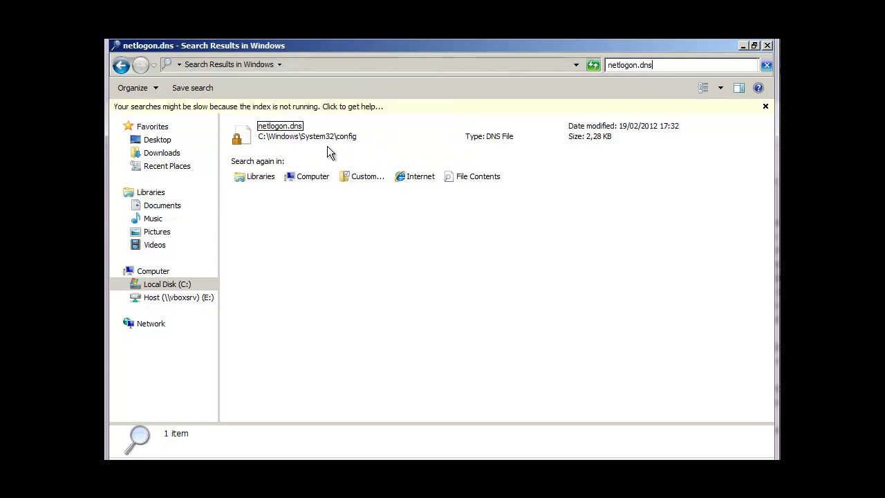
# Open the netlogon.dns file found in C:\Windows\System32\config with Notepad and maximize its window
pyautogui.click(291, 129)
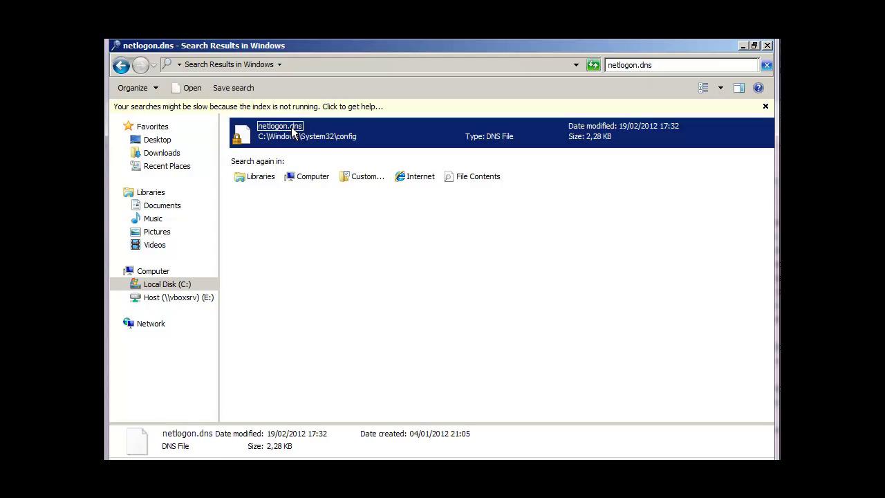
pyautogui.rightClick(292, 132)
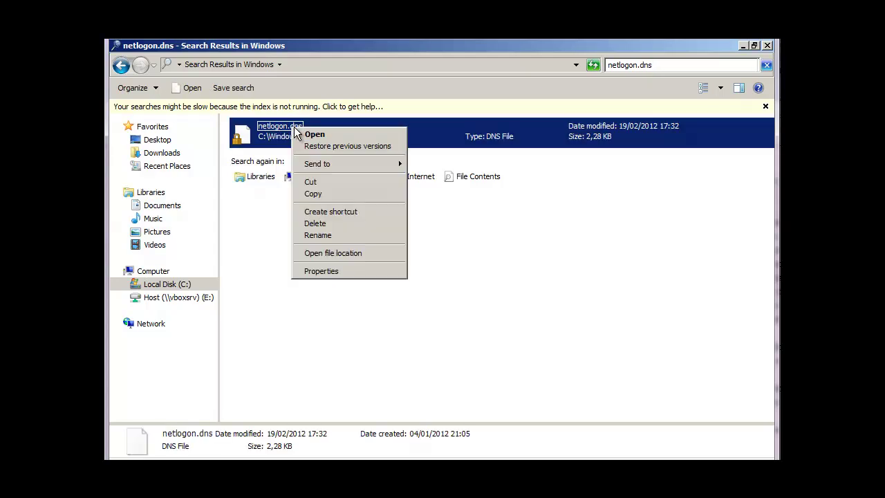
pyautogui.click(340, 136)
pyautogui.click(385, 292)
pyautogui.click(483, 317)
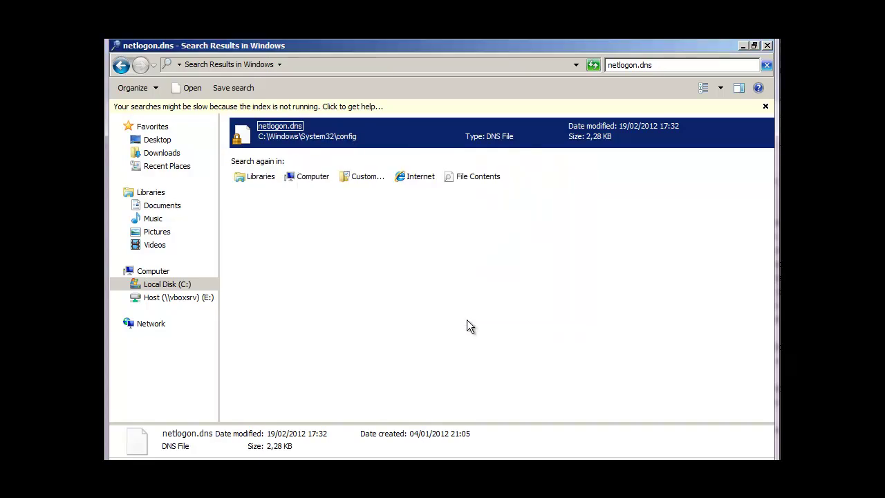
pyautogui.doubleClick(443, 160)
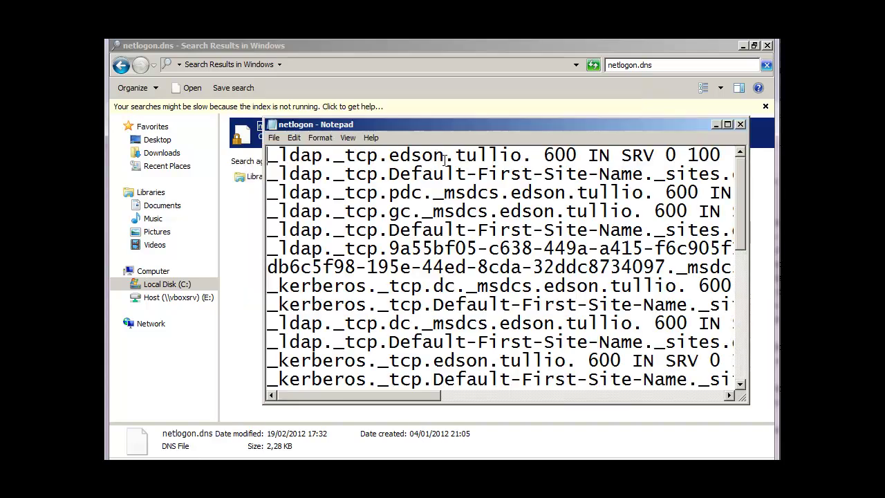
pyautogui.doubleClick(491, 127)
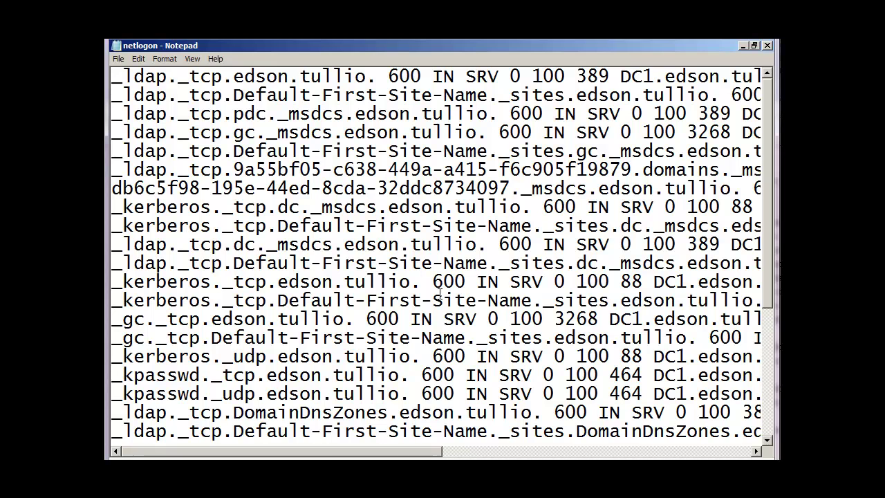
# Set the Notepad font size to 12 so more of each netlogon record fits on a line
pyautogui.click(190, 61)
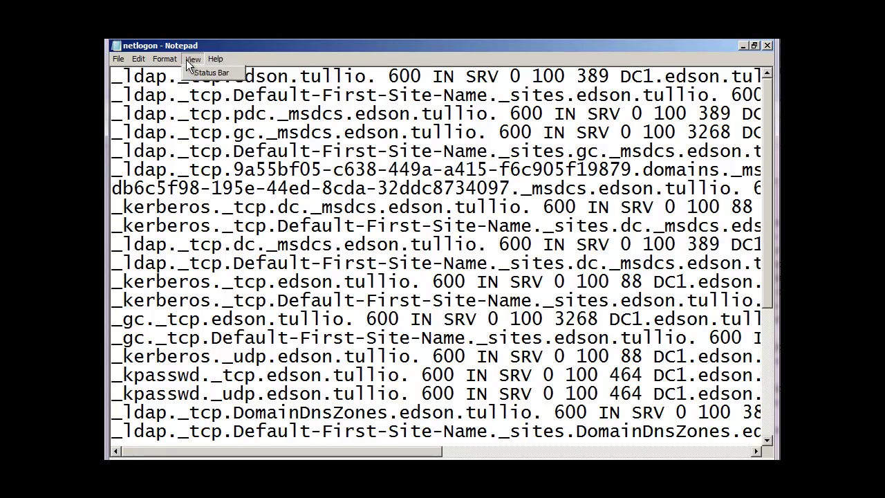
pyautogui.moveTo(170, 62)
pyautogui.click(167, 83)
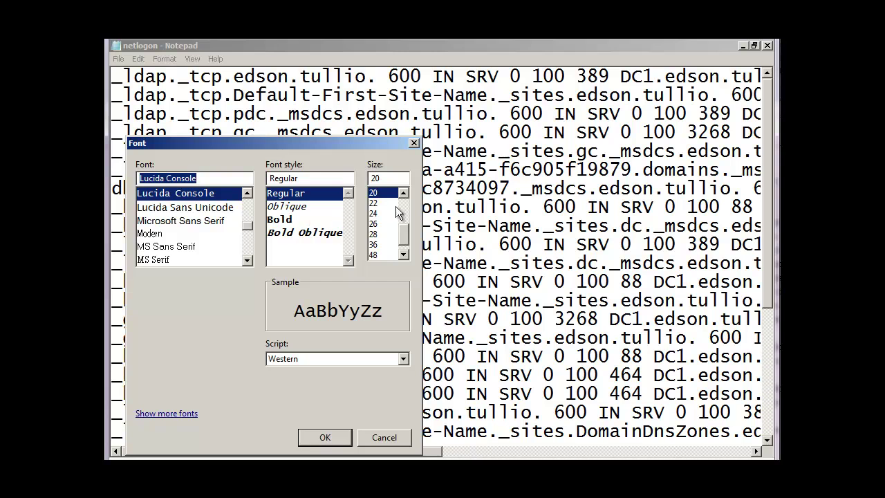
pyautogui.click(407, 210)
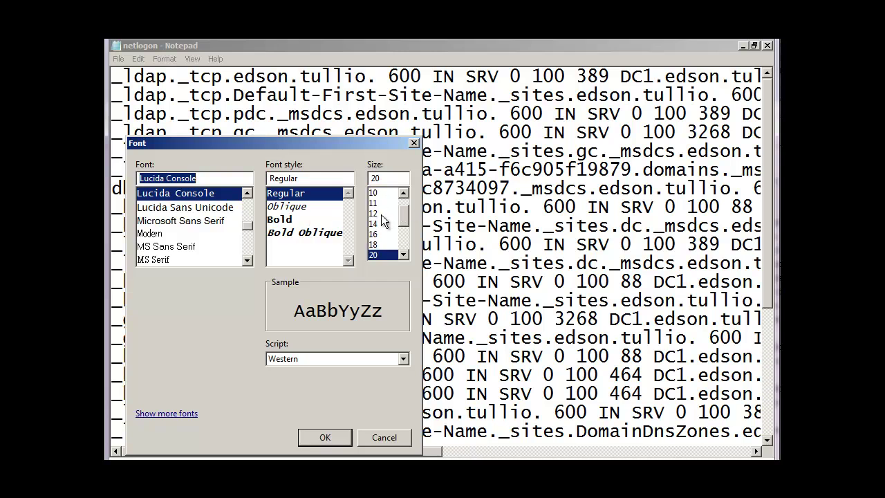
pyautogui.click(378, 215)
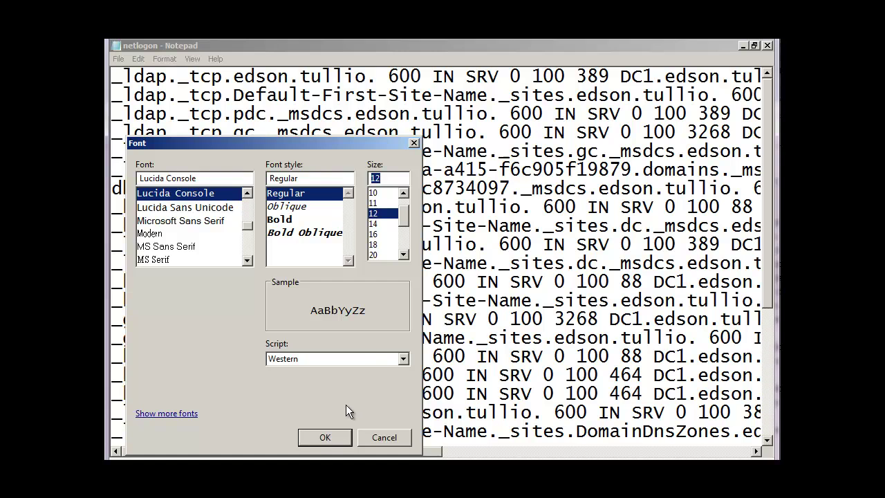
pyautogui.click(324, 438)
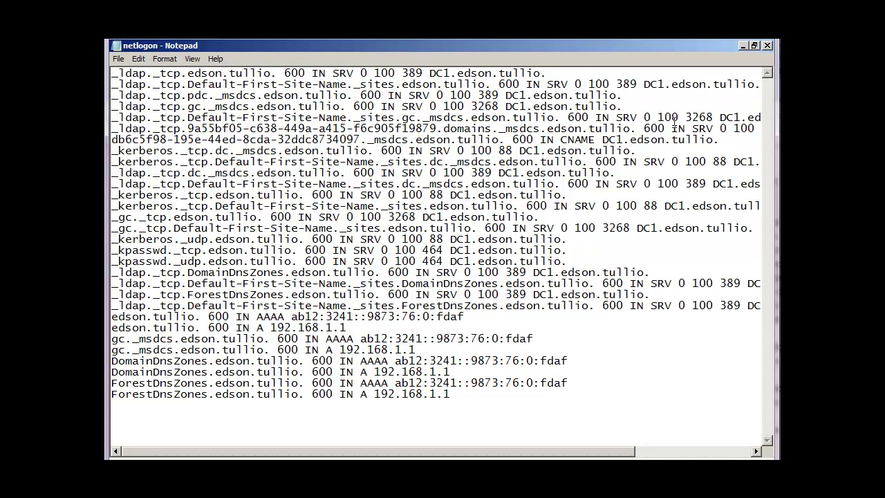
# Close the netlogon file and the search results window, and minimize DNS Manager to reach the desktop
pyautogui.click(767, 43)
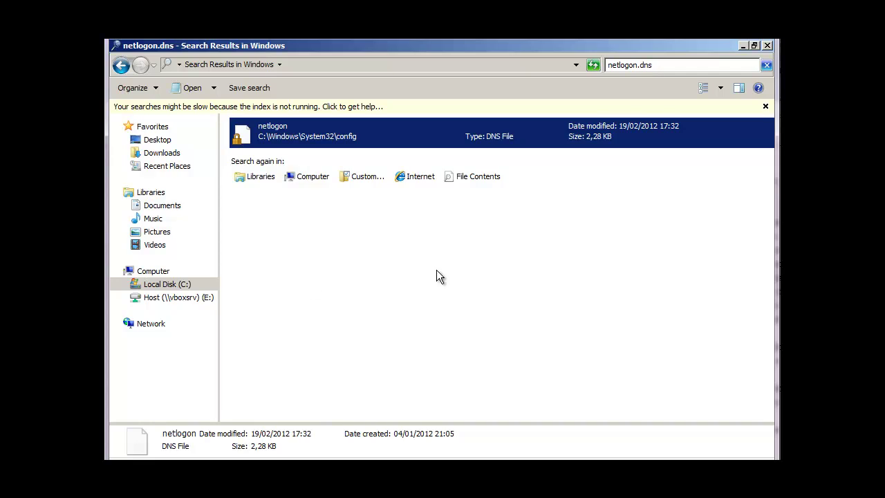
pyautogui.click(767, 46)
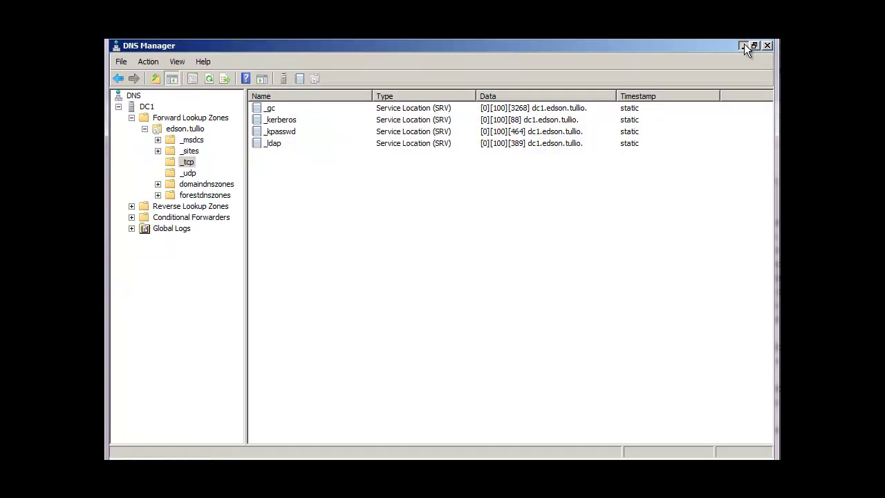
pyautogui.click(744, 43)
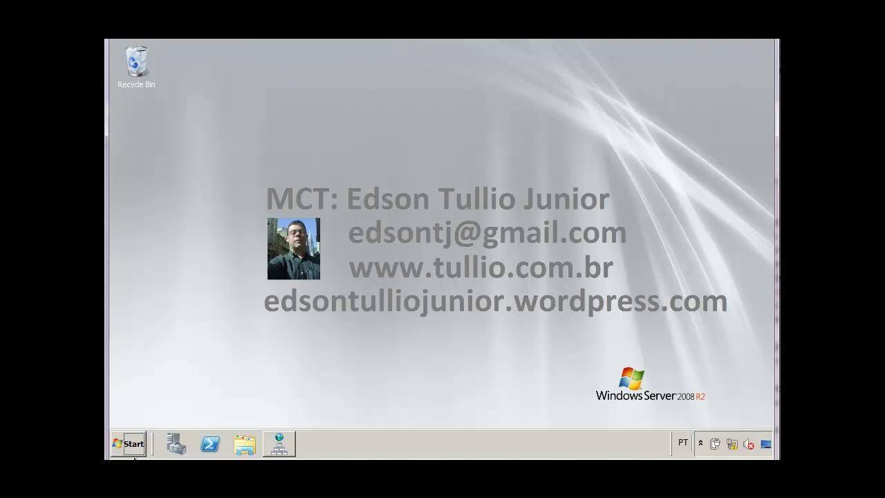
# Open a Command Prompt, start nslookup from the root of drive C:, and maximize the window
pyautogui.click(136, 445)
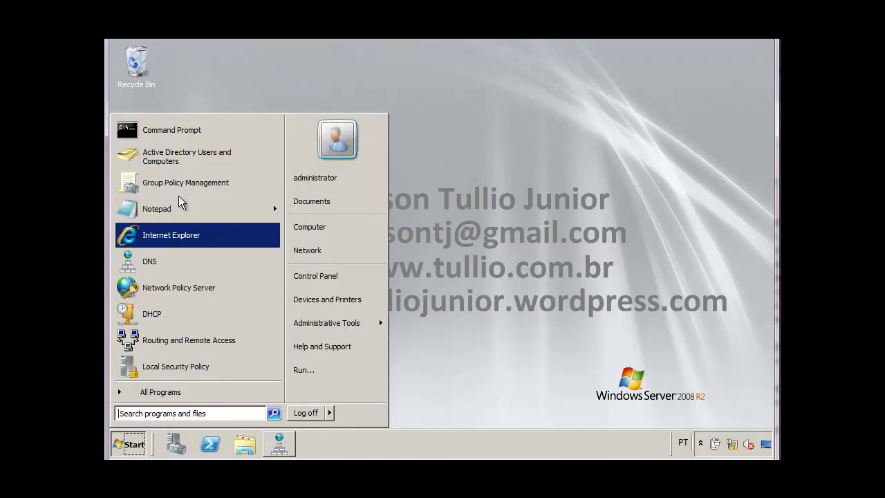
pyautogui.write('cd\\')
pyautogui.press('Return')
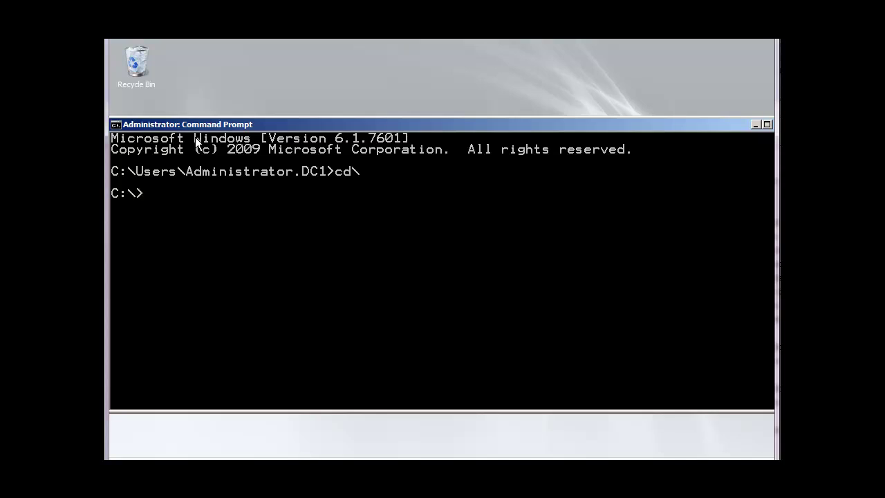
pyautogui.write('ns')
pyautogui.write('lookup')
pyautogui.press('Return')
pyautogui.doubleClick(281, 123)
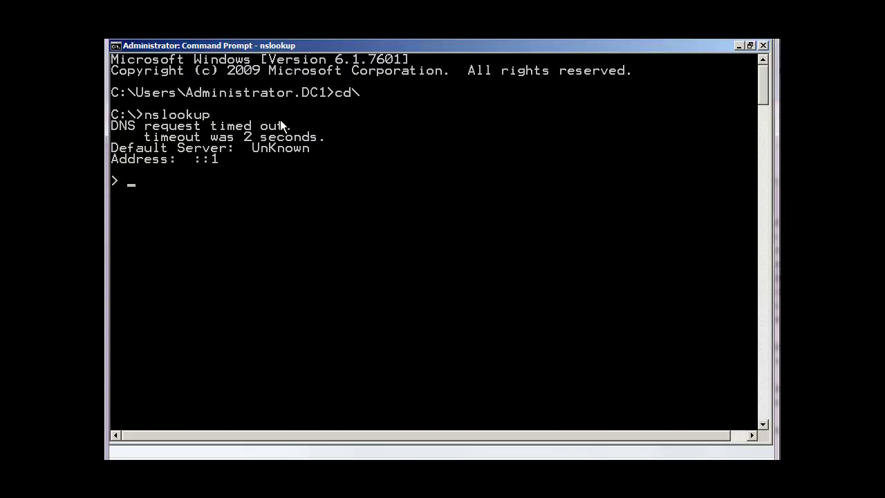
# Display the nslookup help listing of commands and options with ?
pyautogui.write(':')
pyautogui.press('BackSpace')
pyautogui.write('?')
pyautogui.press('Return')
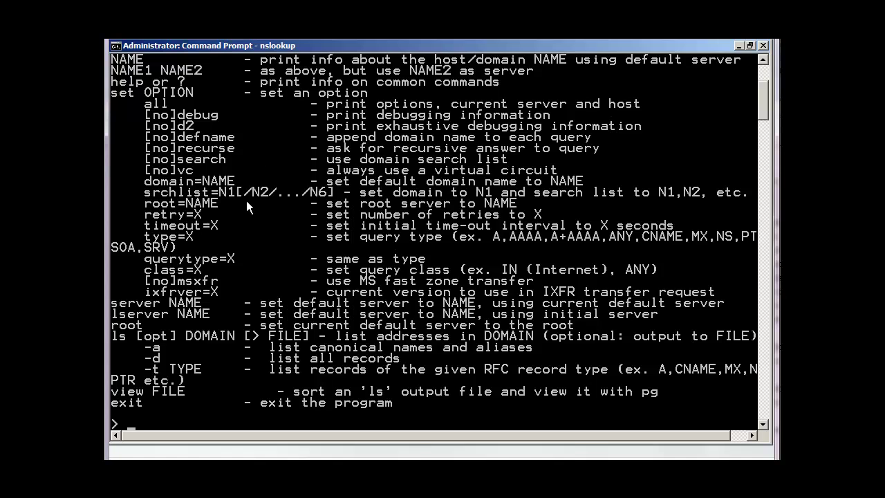
# Set the nslookup query type to SRV records with set type=srv
pyautogui.moveTo(147, 250); pyautogui.dragTo(168, 250)
pyautogui.rightClick(168, 250)
pyautogui.write('set type=srv')
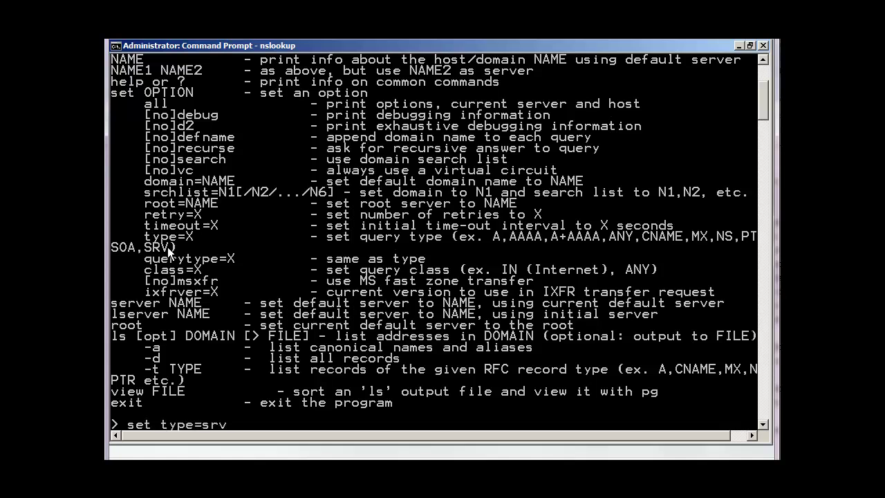
pyautogui.press('Return')
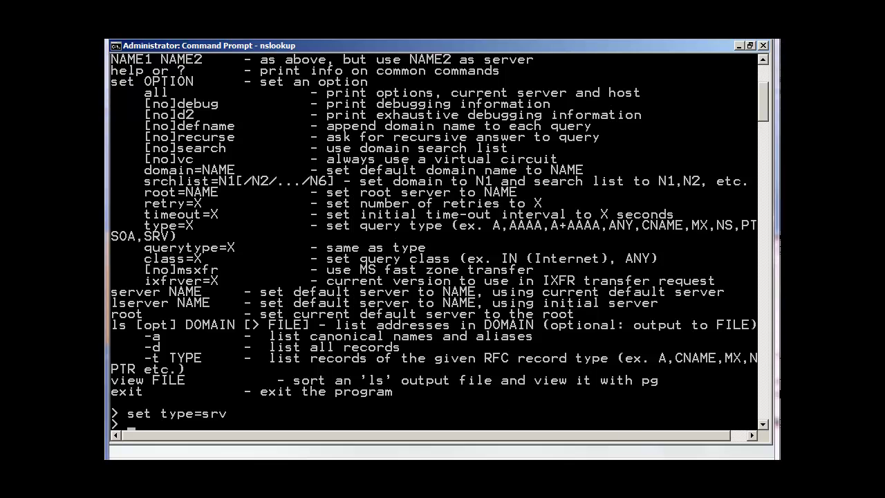
pyautogui.click(479, 337)
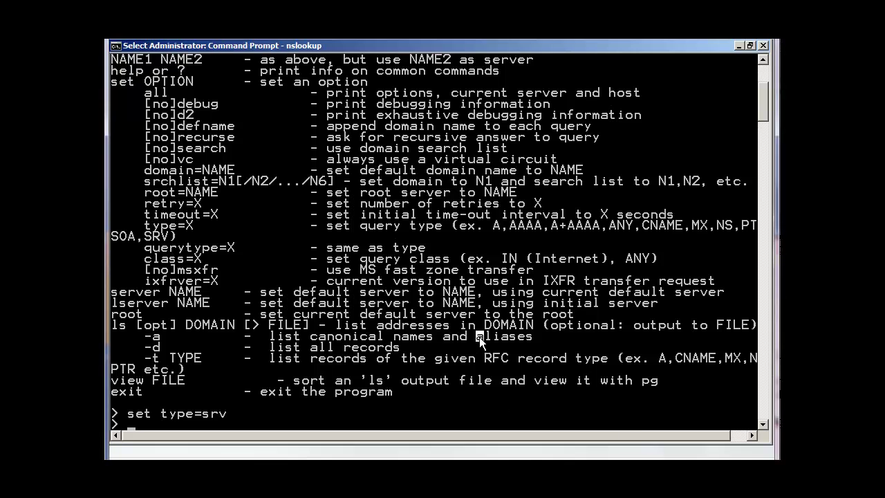
pyautogui.press('Escape')
pyautogui.write('a')
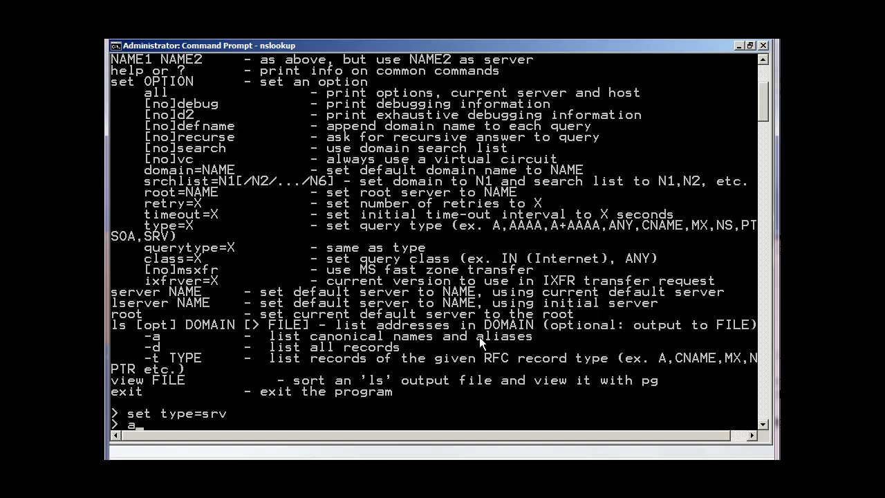
pyautogui.press('BackSpace')
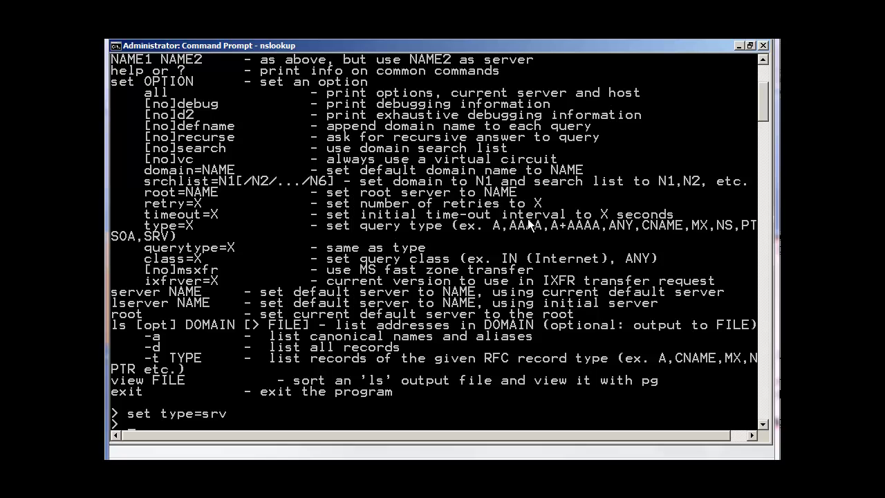
# Query the domain's LDAP service record by entering _ldap._tcp followed by the full domain name
pyautogui.click(414, 323)
pyautogui.write('ld')
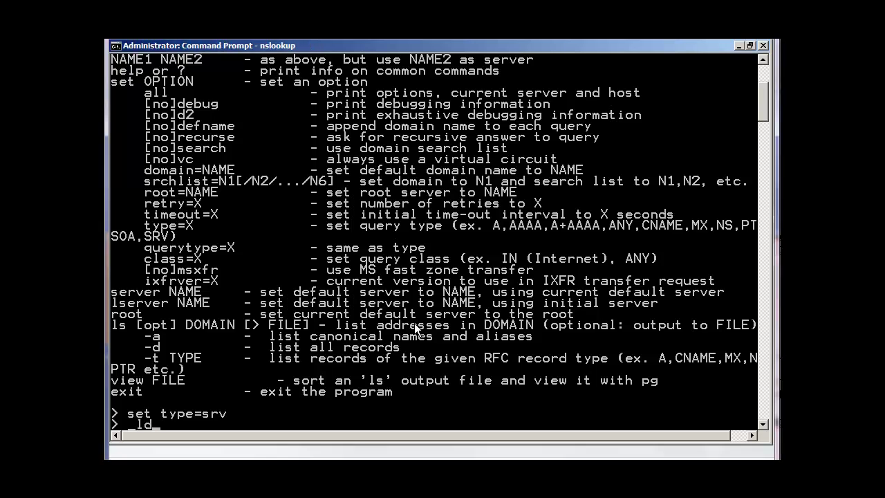
pyautogui.write('ap')
pyautogui.write('._tcp')
pyautogui.write('>')
pyautogui.write('edson')
pyautogui.write('.tullio')
pyautogui.press('Return')
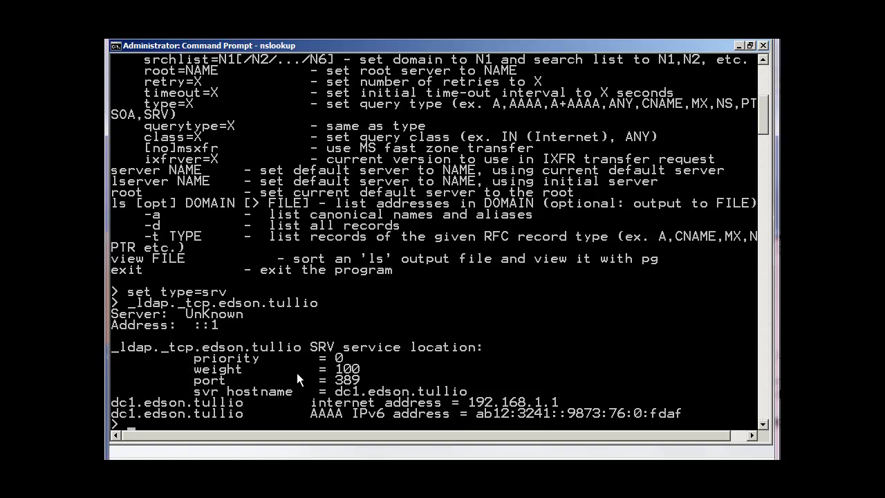
# Exit nslookup and close the Command Prompt with exit
pyautogui.write('exit')
pyautogui.press('Return')
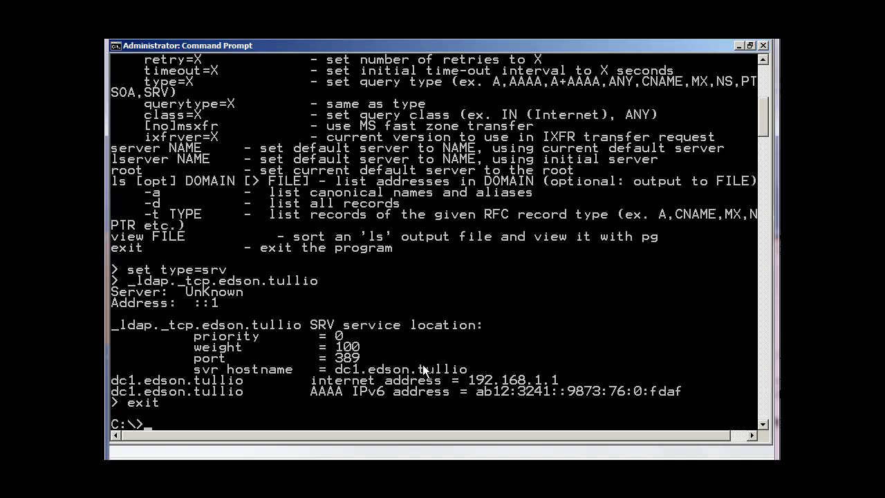
pyautogui.write('exit')
pyautogui.press('Return')
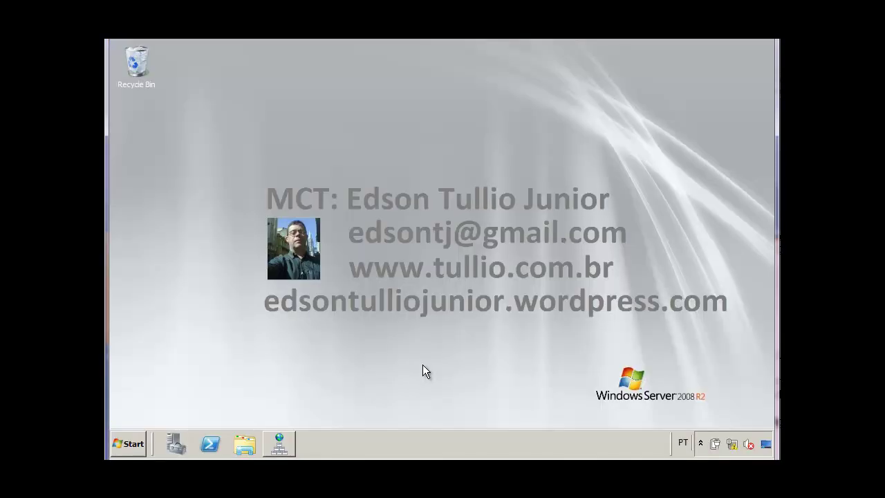
# Switch to DNS Manager, display the records in the _tcp folder under _sites and default-first-site-name, and select the _ldap record
pyautogui.click(285, 438)
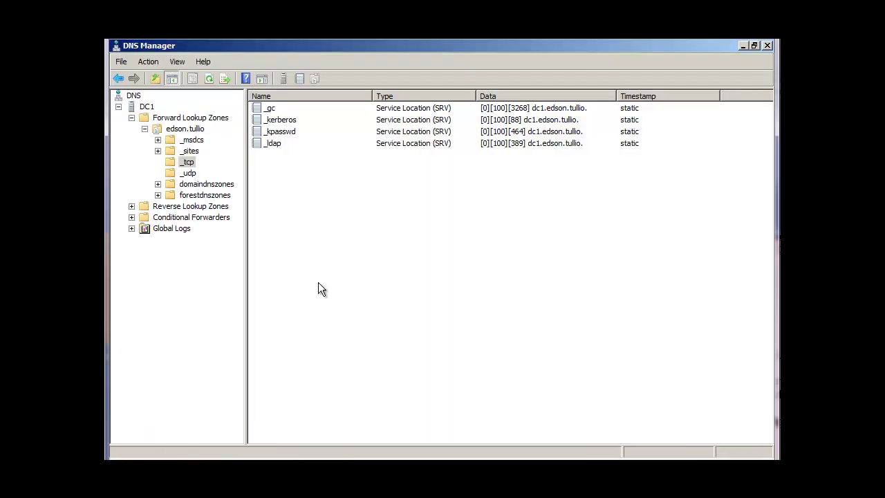
pyautogui.click(198, 153)
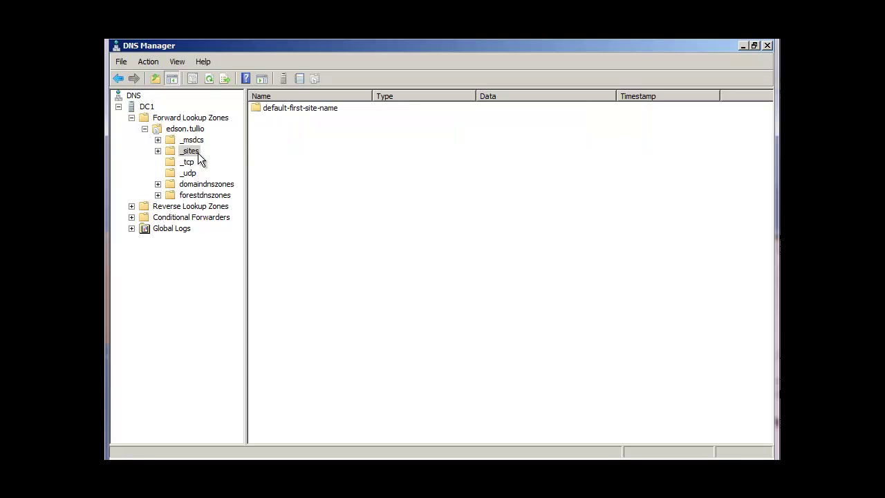
pyautogui.click(159, 151)
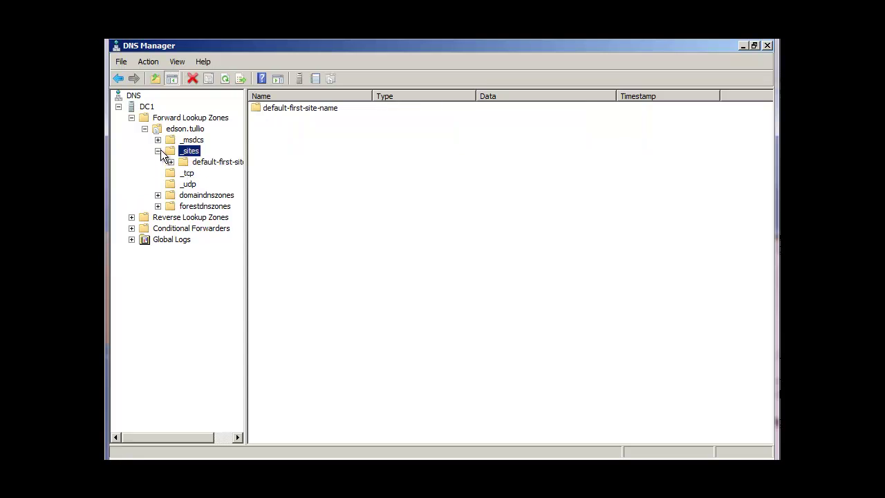
pyautogui.click(188, 161)
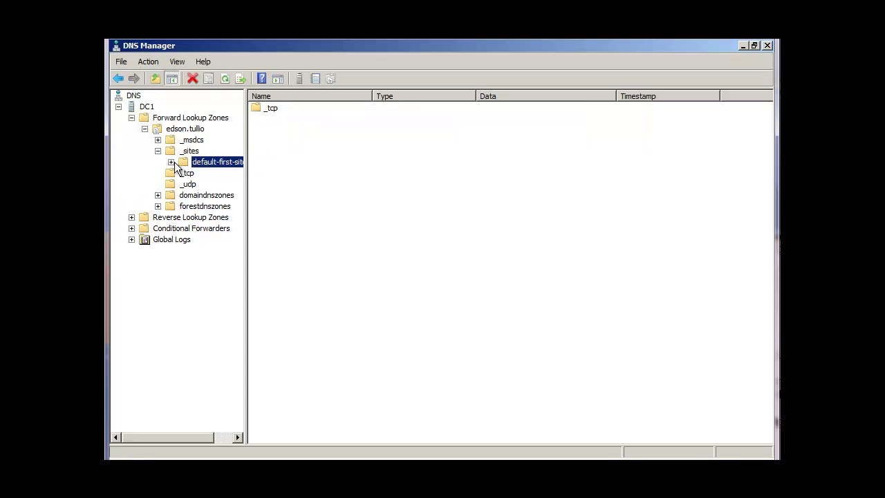
pyautogui.click(170, 161)
pyautogui.click(213, 173)
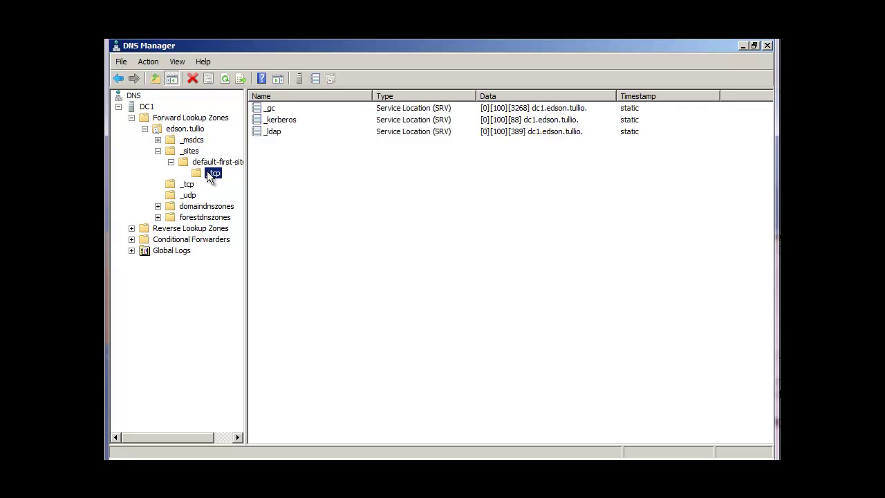
pyautogui.click(267, 132)
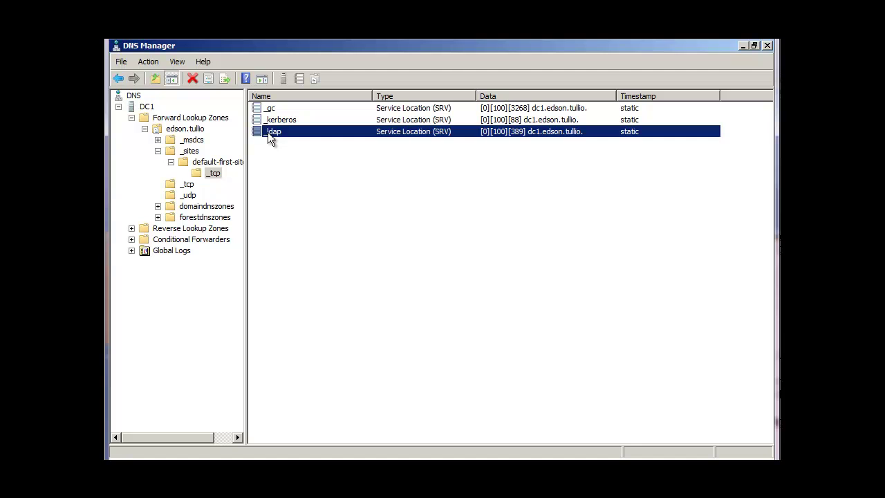
# Delete the _ldap service record from the _tcp folder under default-first-site-name and confirm the deletion
pyautogui.press('Delete')
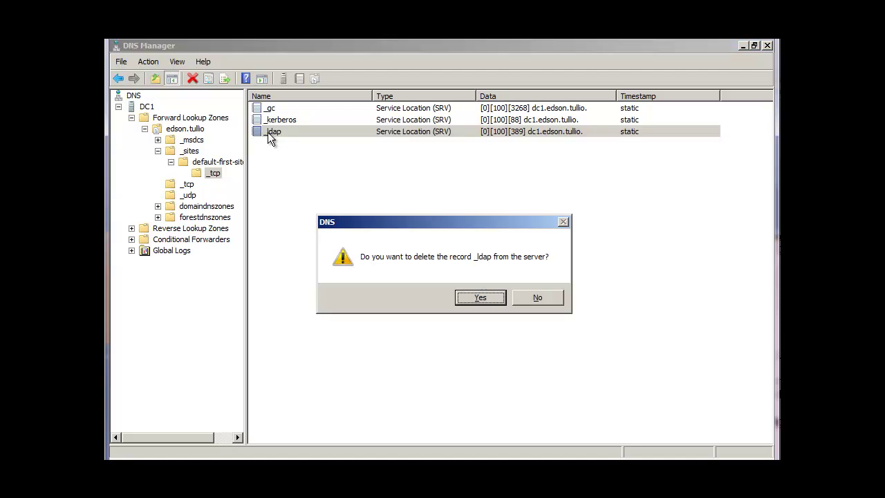
pyautogui.click(465, 300)
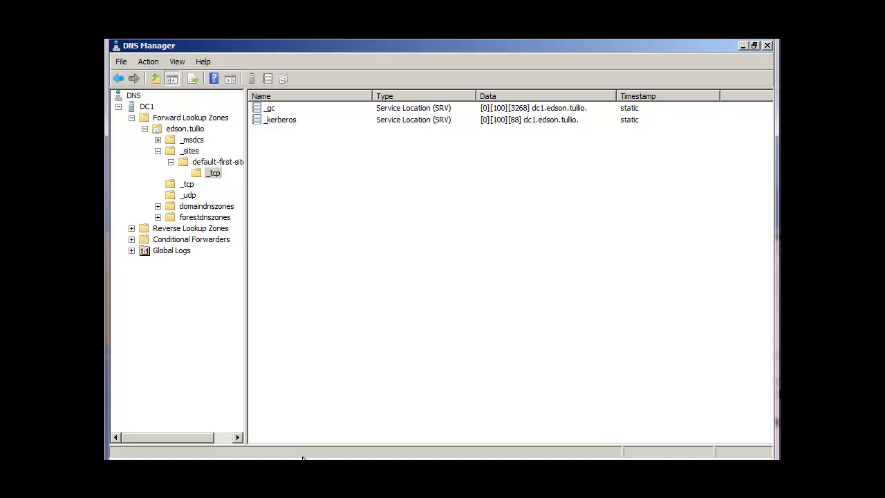
# Switch to a new Command Prompt and stop the Netlogon service with net stop netlogon
pyautogui.moveTo(304, 458)
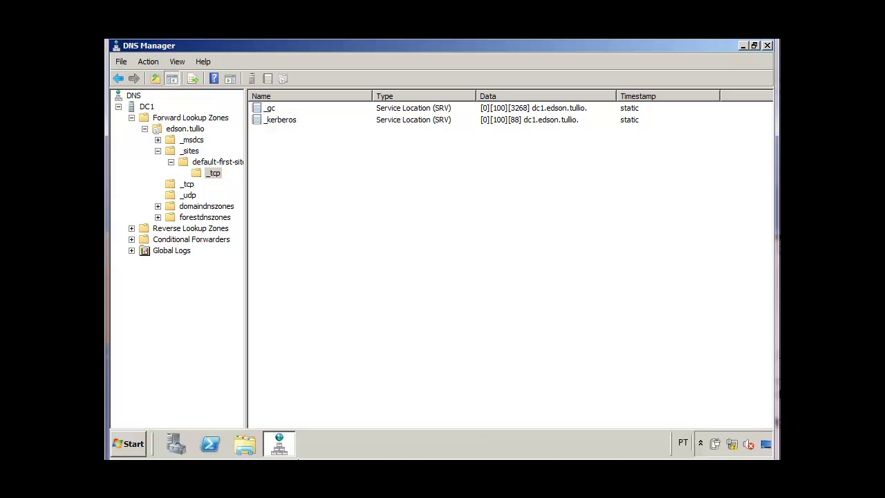
pyautogui.click(123, 444)
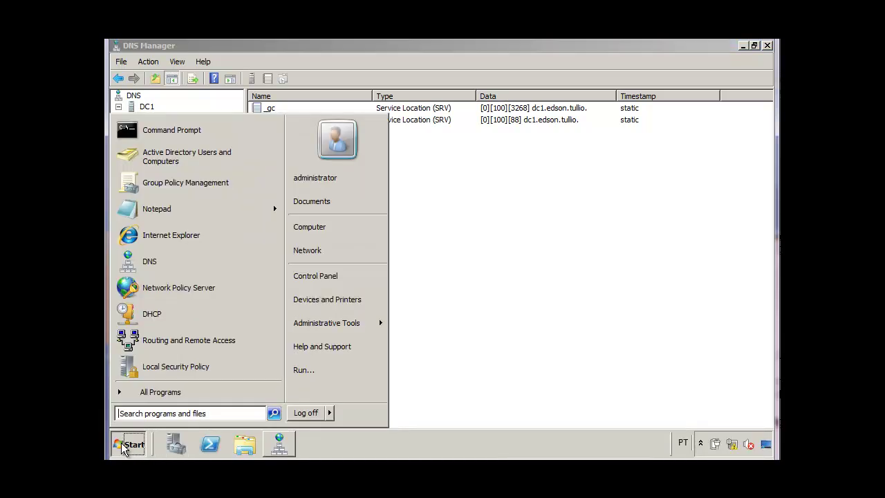
pyautogui.click(185, 128)
pyautogui.write('net')
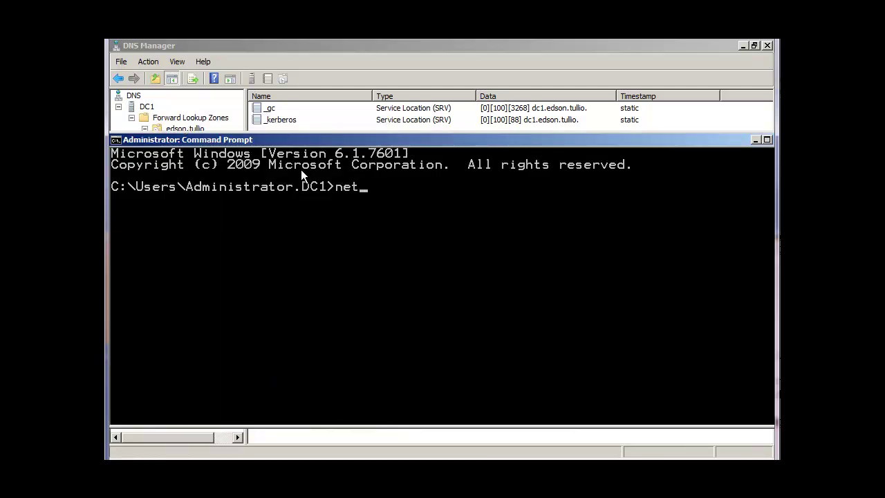
pyautogui.write(' stop')
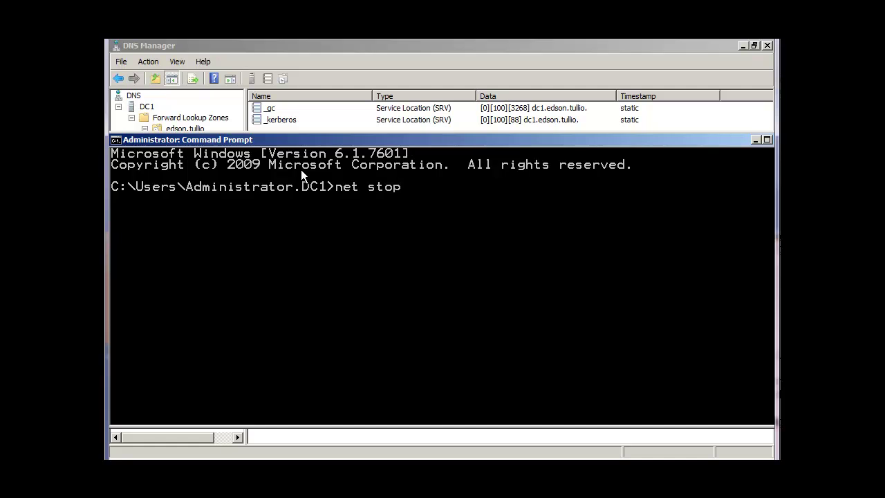
pyautogui.write(' netlogon')
pyautogui.press('Return')
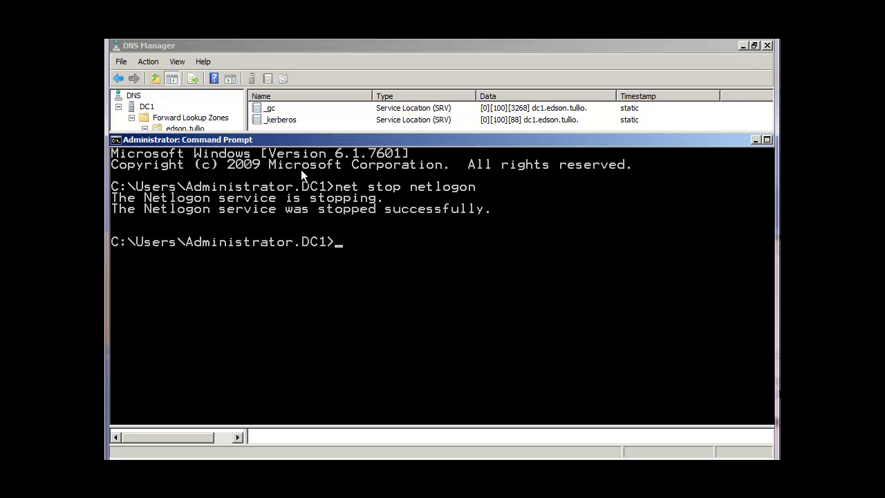
# Recall the previous command, change stop to start, and run net start netlogon to start the service again
pyautogui.press('Up')
pyautogui.press('Left')
pyautogui.press('Left')
pyautogui.press('Left')
pyautogui.press('Left')
pyautogui.press('Left')
pyautogui.press('Left')
pyautogui.press('Left')
pyautogui.press('Left')
pyautogui.press('Left')
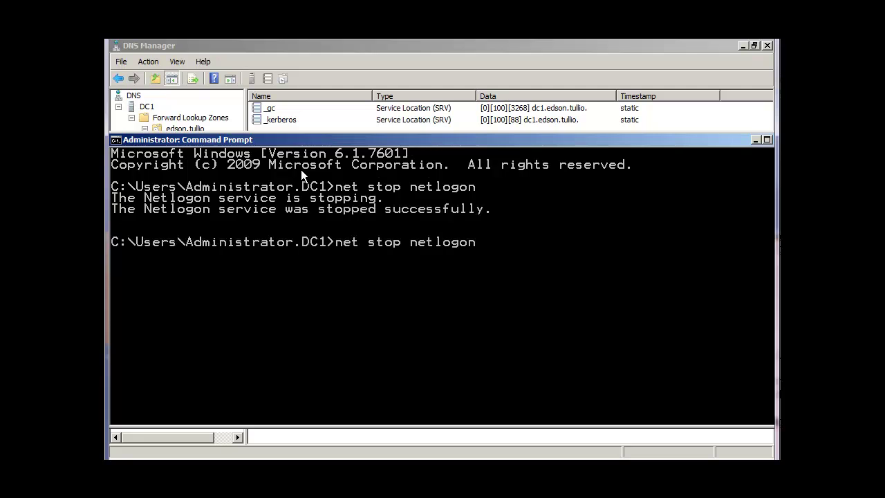
pyautogui.press('BackSpace')
pyautogui.press('BackSpace')
pyautogui.write('art')
pyautogui.press('Return')
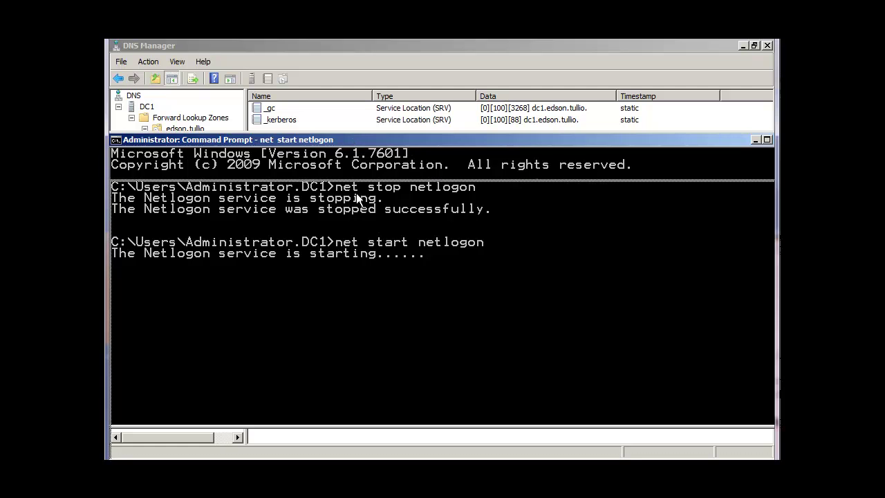
# Switch to DNS Manager, refresh the _tcp folder under default-first-site-name, and select the _ldap record
pyautogui.moveTo(353, 141); pyautogui.dragTo(358, 235)
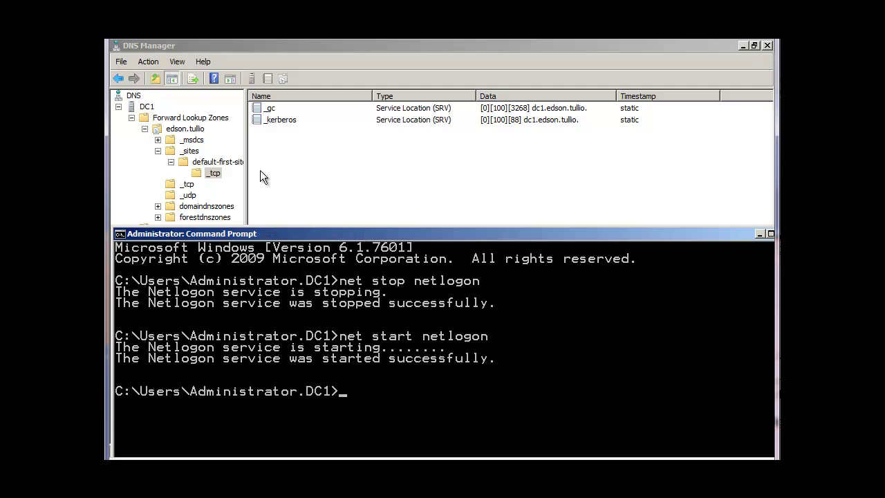
pyautogui.rightClick(213, 173)
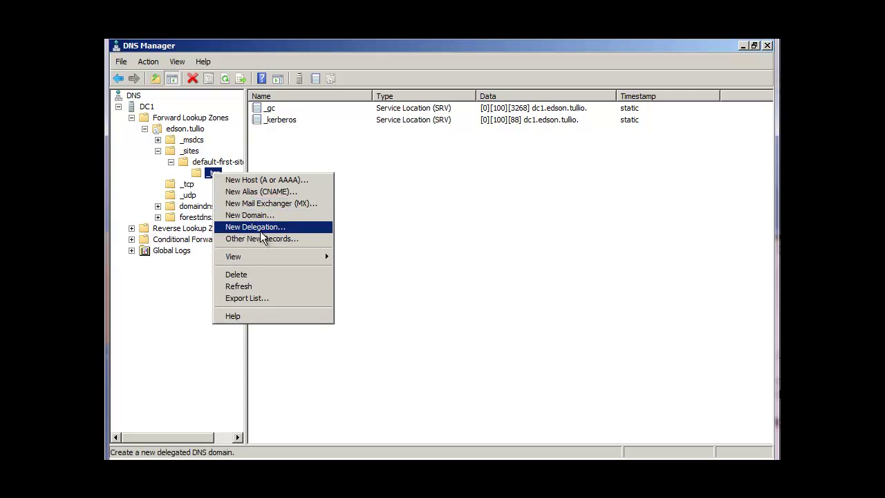
pyautogui.click(245, 287)
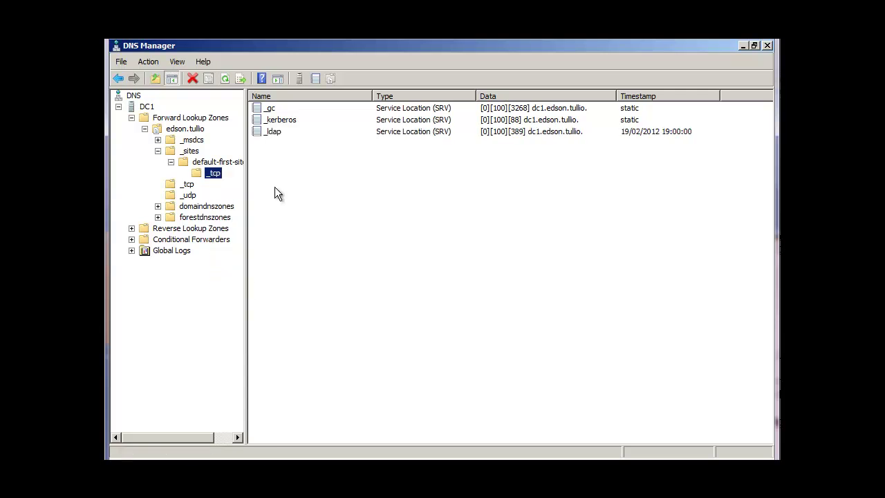
pyautogui.click(274, 131)
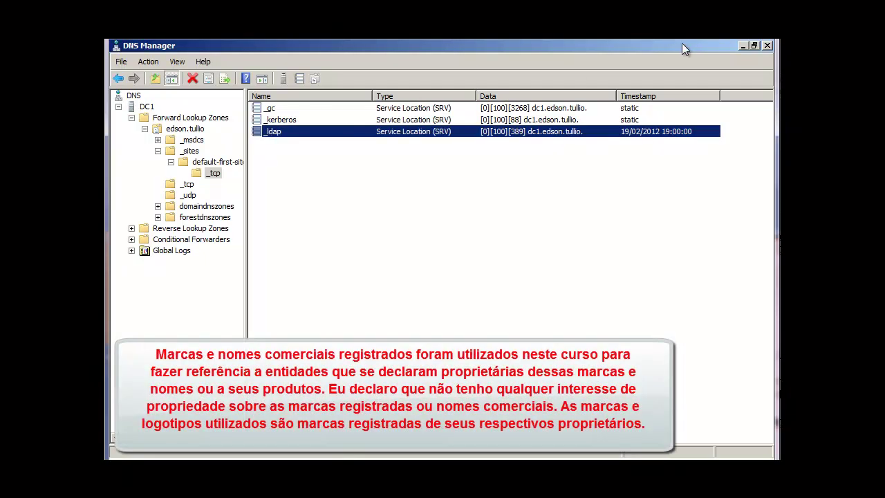
# Minimize the DNS Manager and Command Prompt windows to show the desktop
pyautogui.click(743, 50)
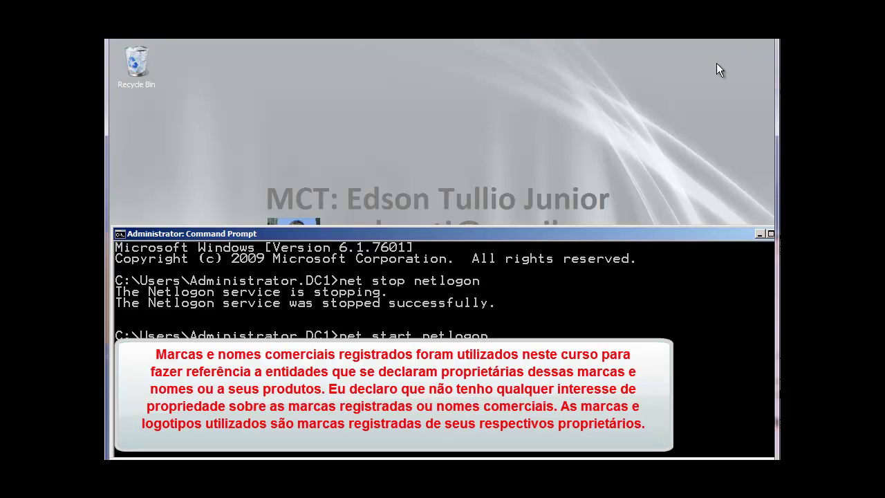
pyautogui.moveTo(507, 234); pyautogui.dragTo(511, 101)
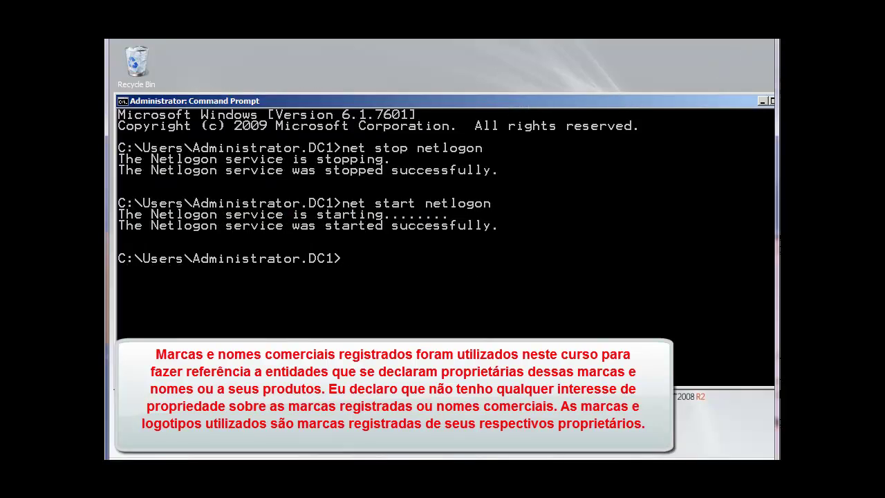
pyautogui.click(761, 103)
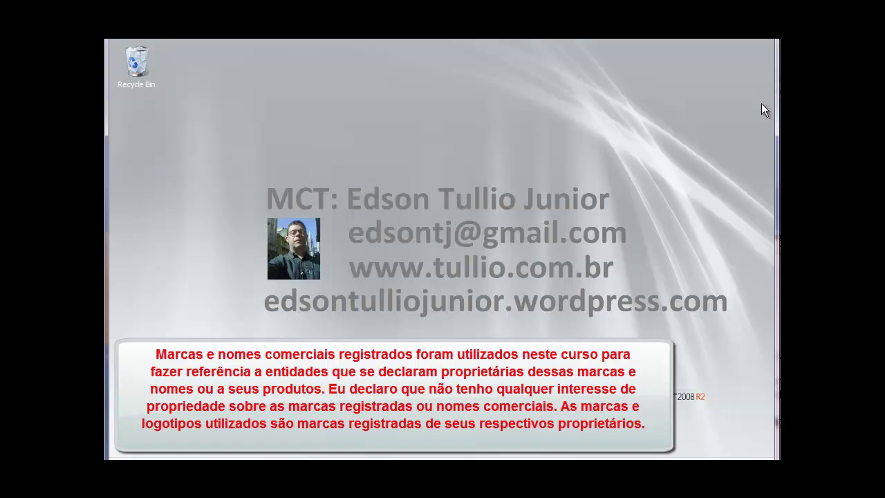